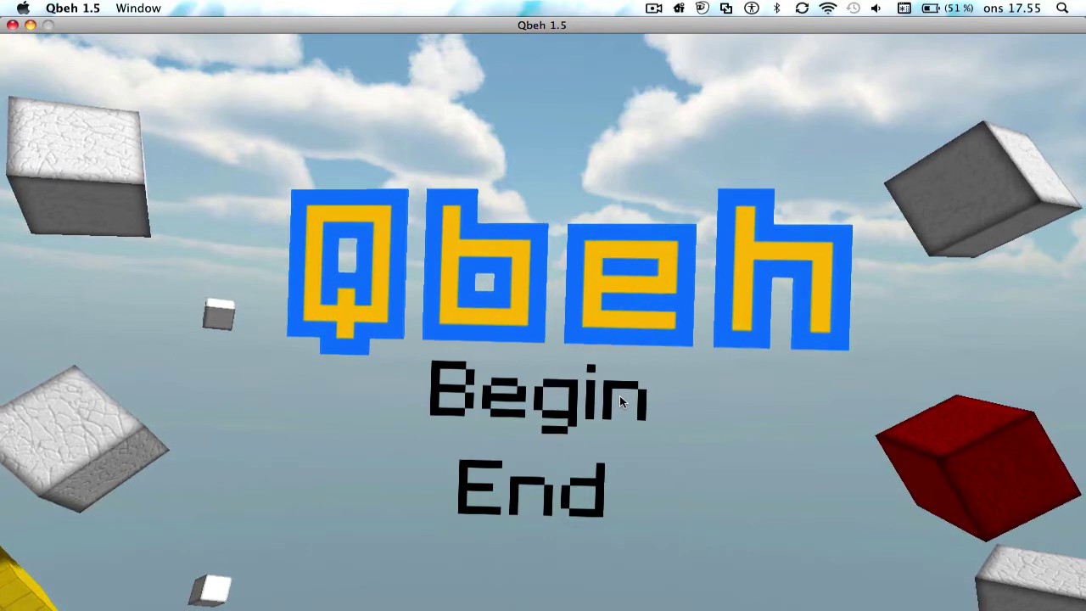
Step: Choose Begin on the Qbeh title screen to load the first courtyard level
left_click(539, 392)
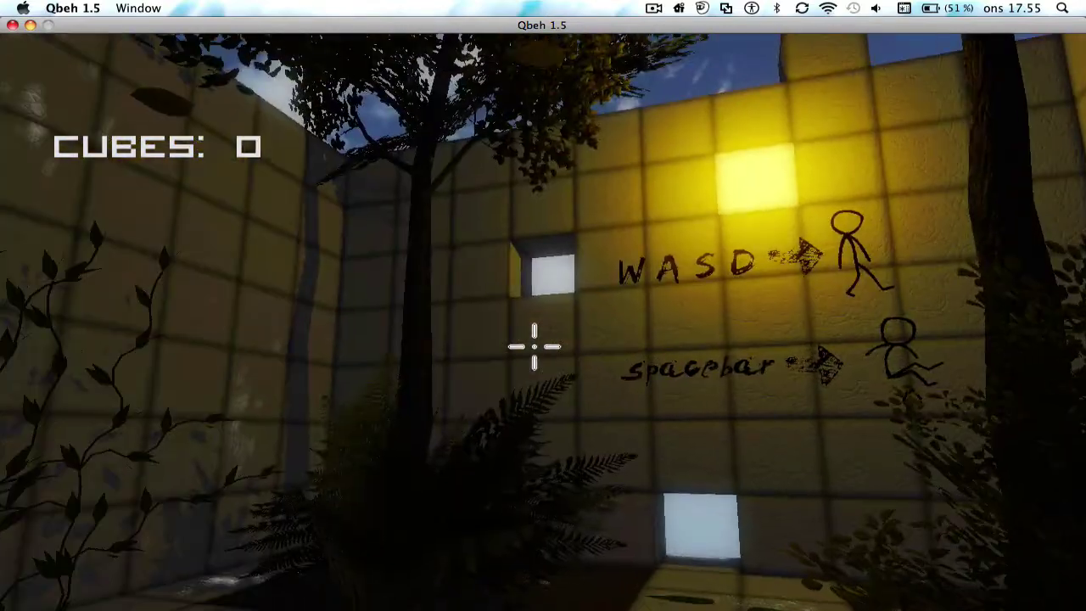
Step: Walk past the instruction wall, tree and bush, then down the corridor onto the tiled platform
key("w")
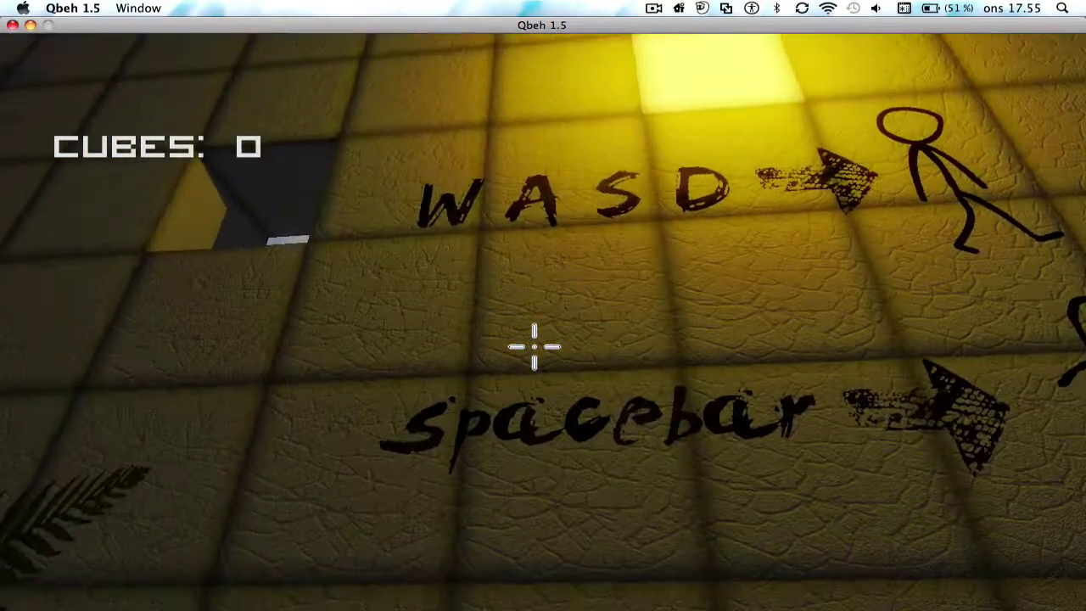
key("s")
key("w")
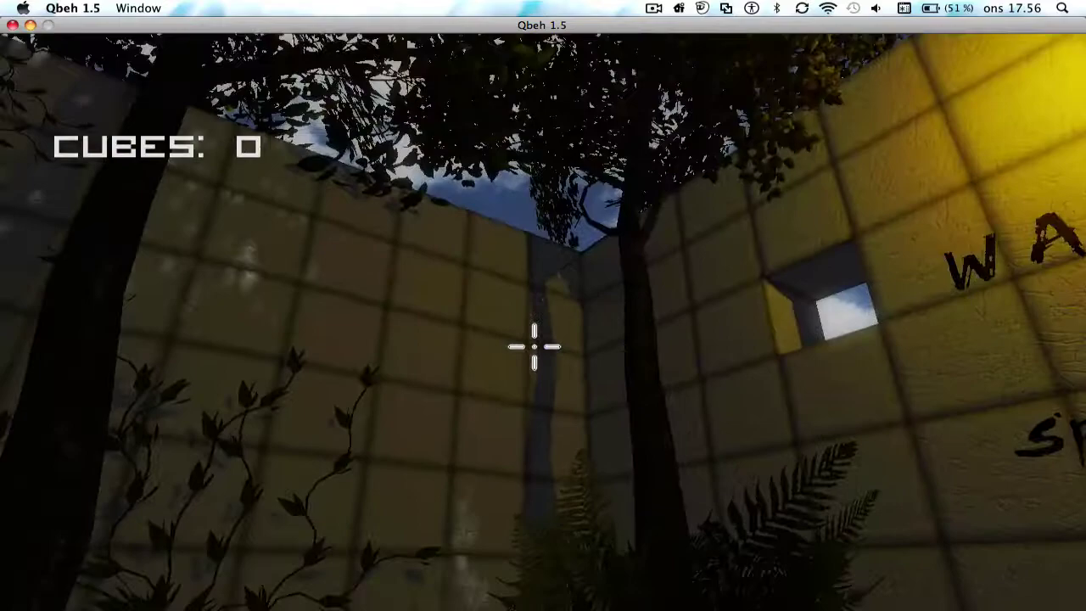
key("w")
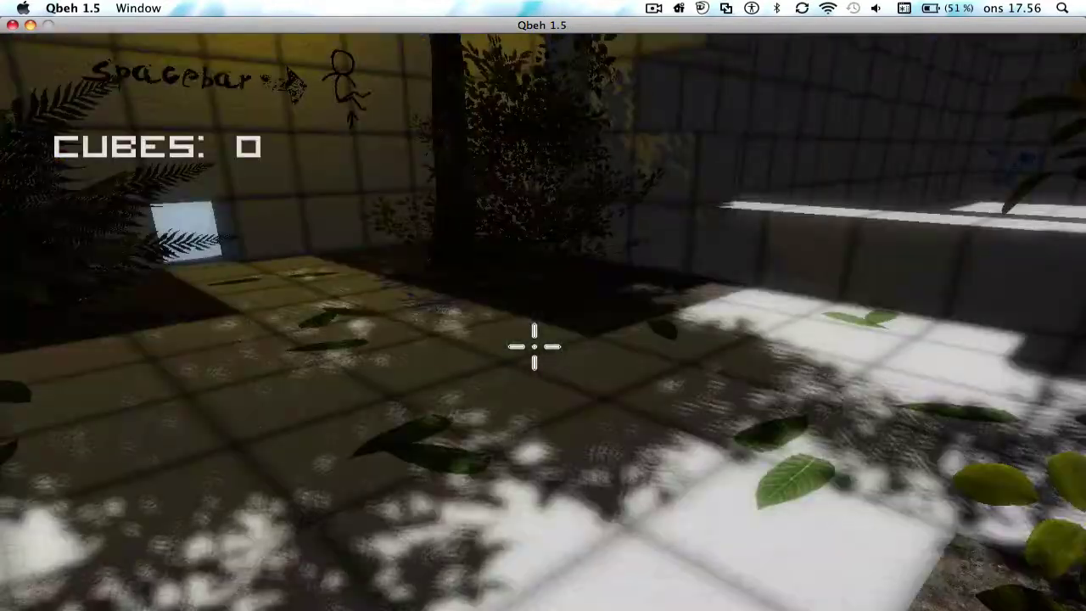
key("w")
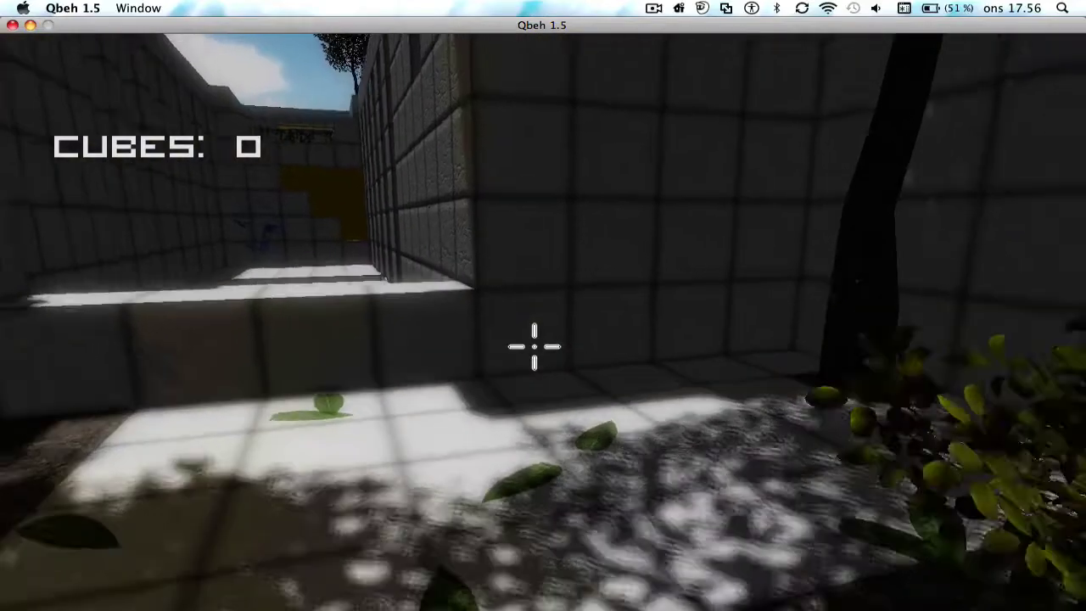
key("w")
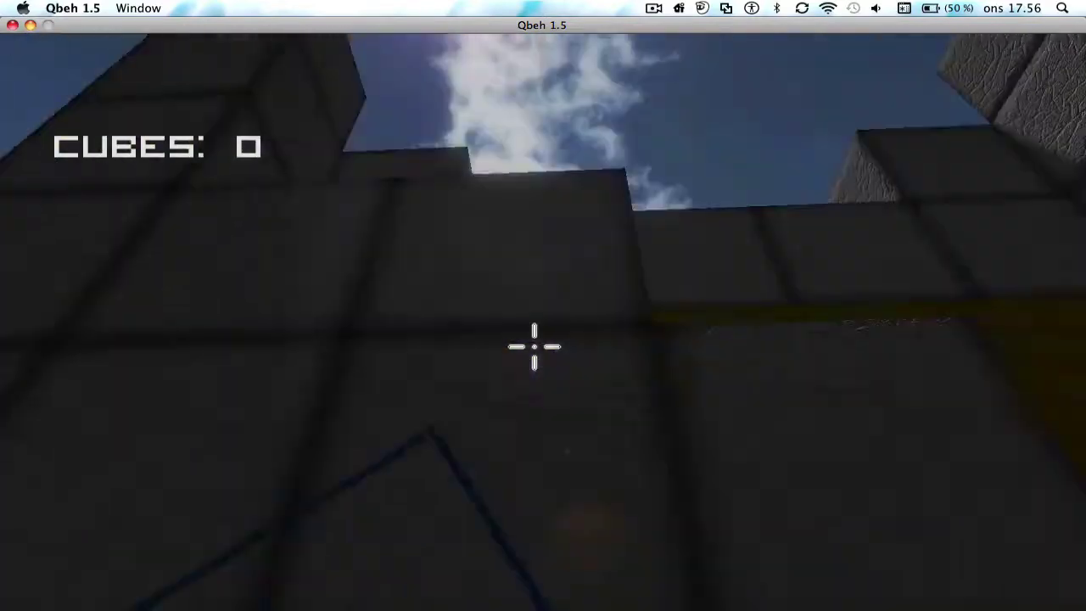
Step: Cross the tiled room and jump up the grey cube steps toward the red block
key("w")
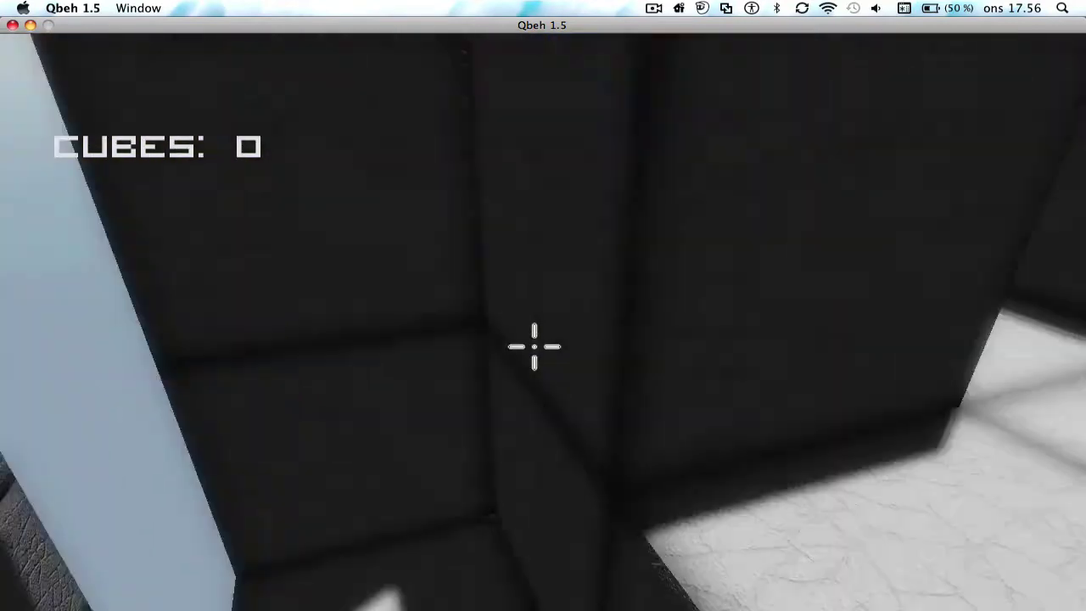
key("w")
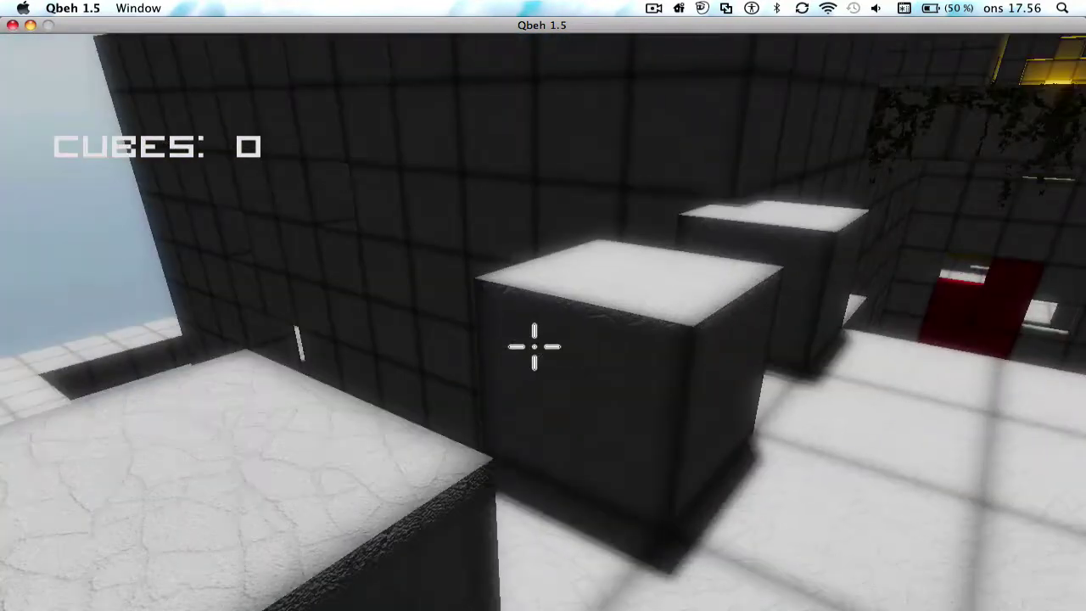
key("space")
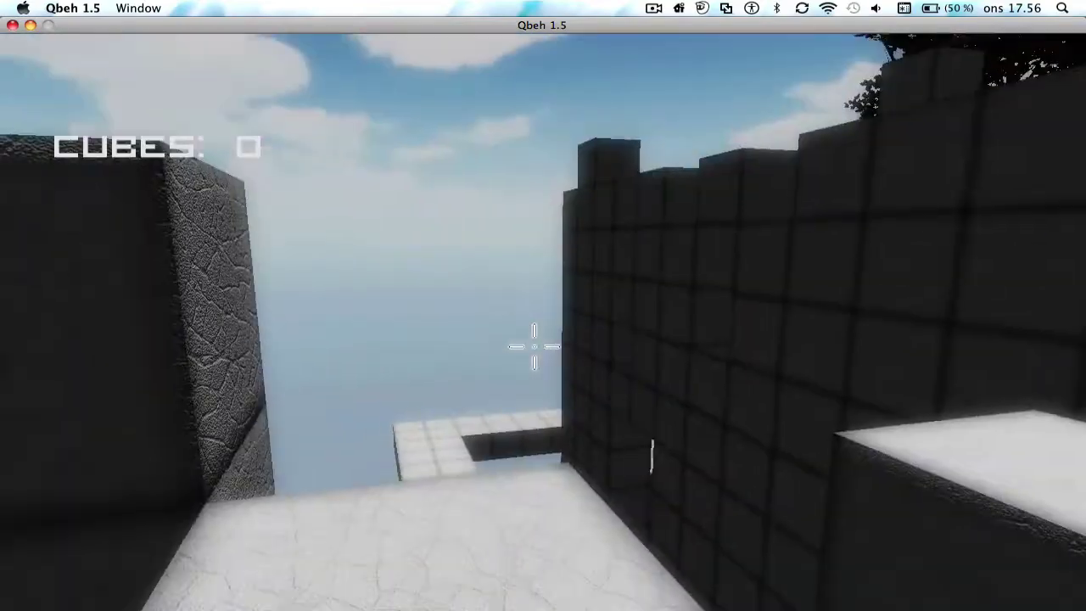
key("w")
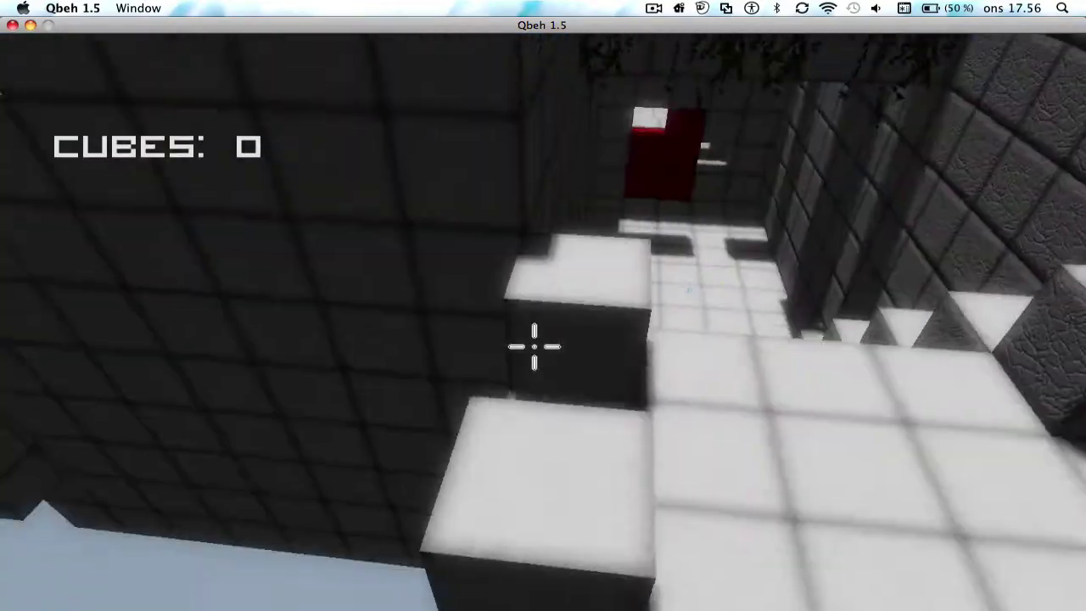
key("w")
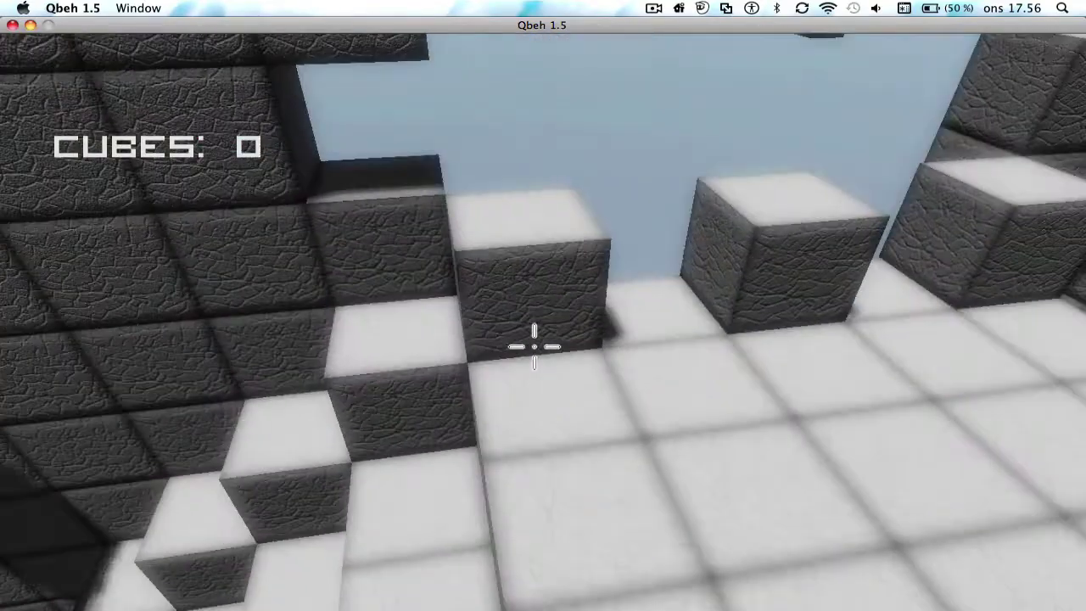
Step: Descend onto the tiled floor and pass through the red doorway into the lit room
key("w")
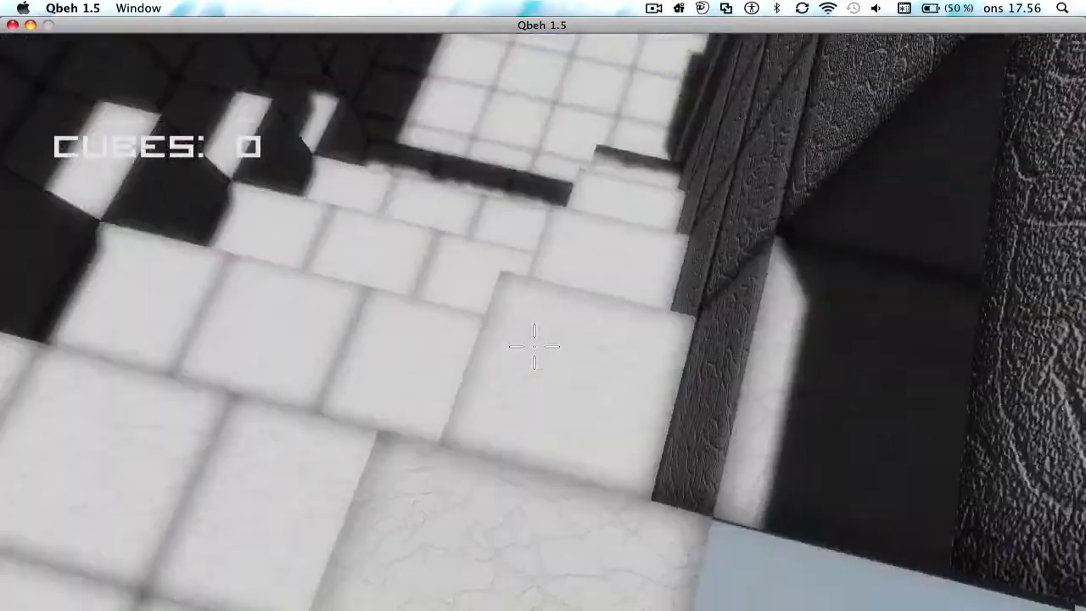
key("w")
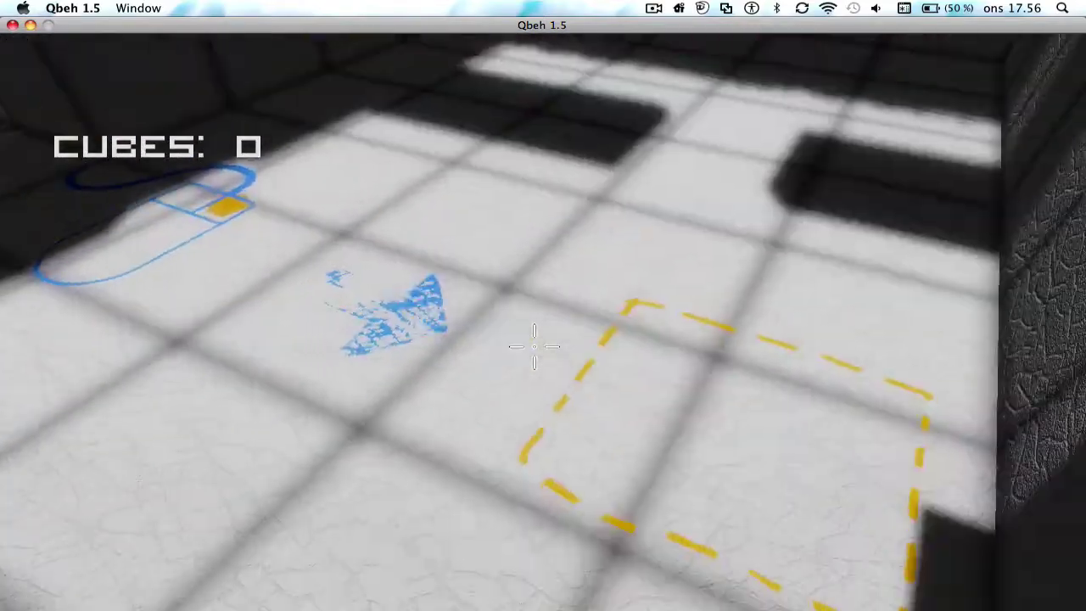
key("w")
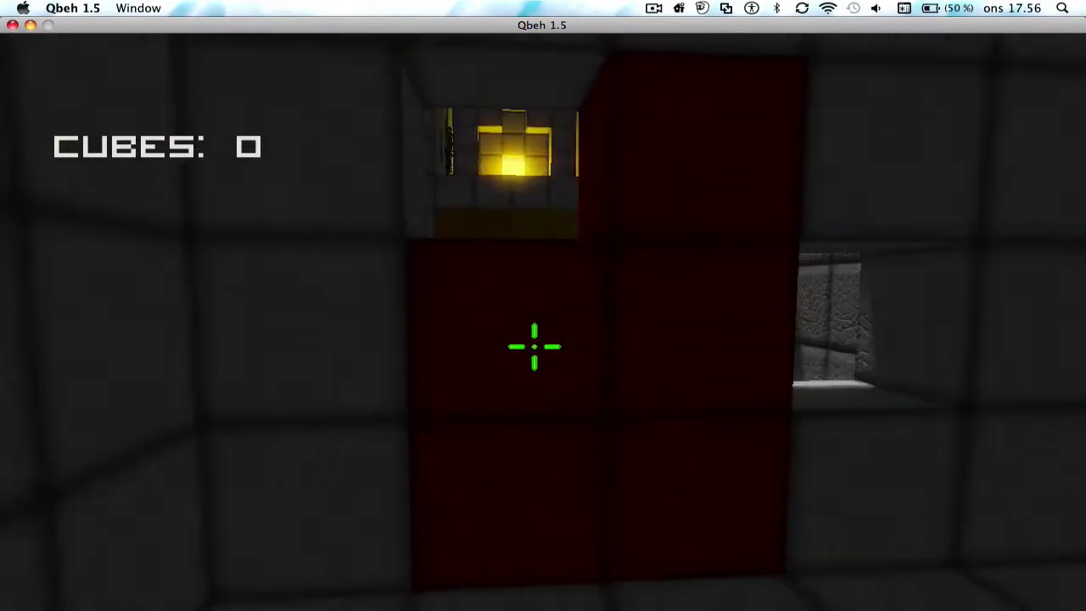
key("w")
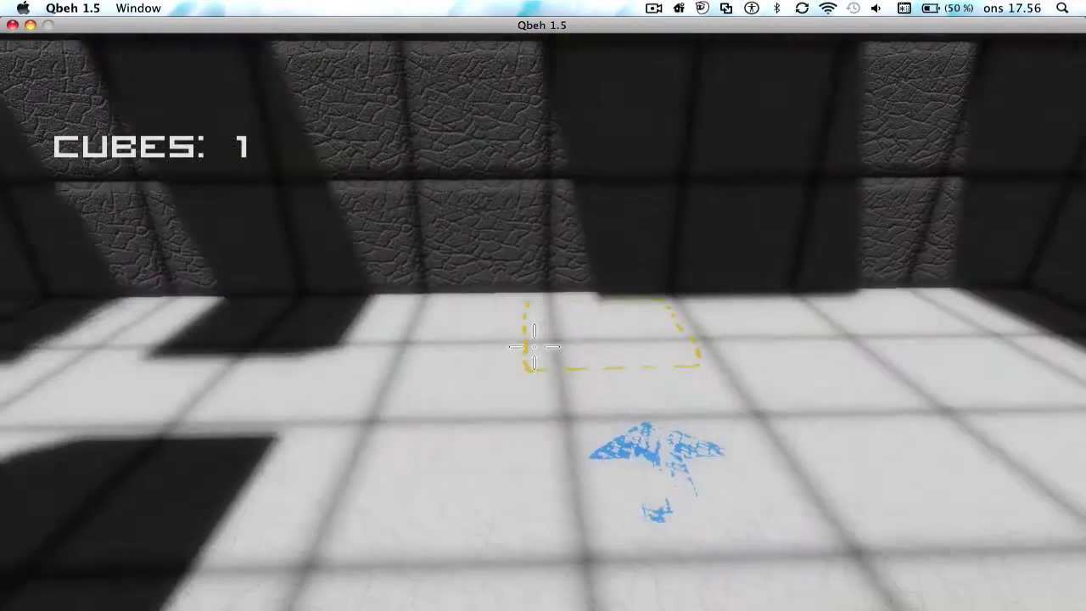
key("w")
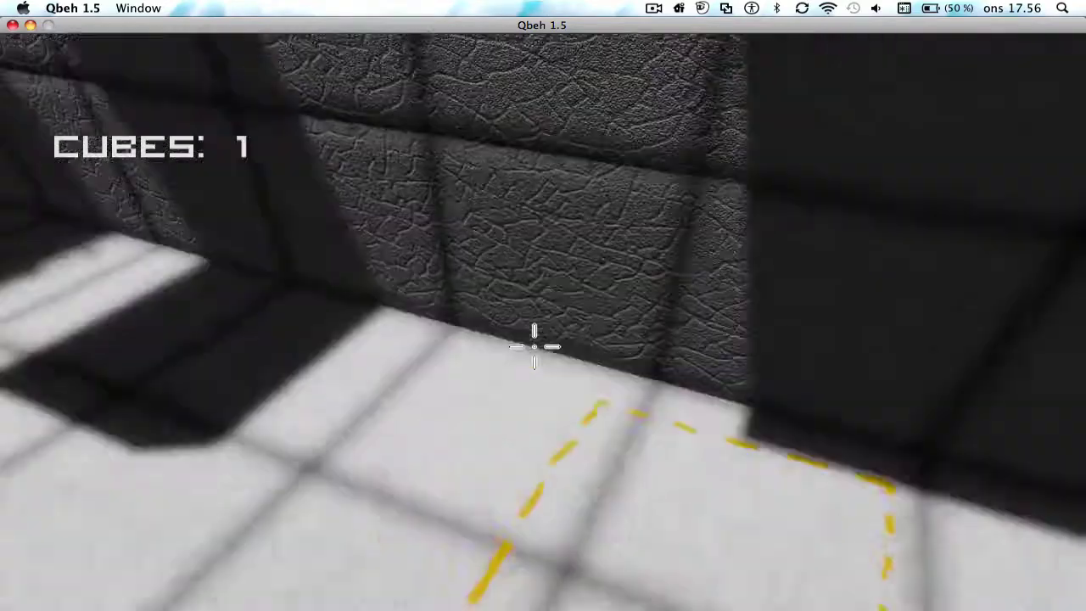
key("w")
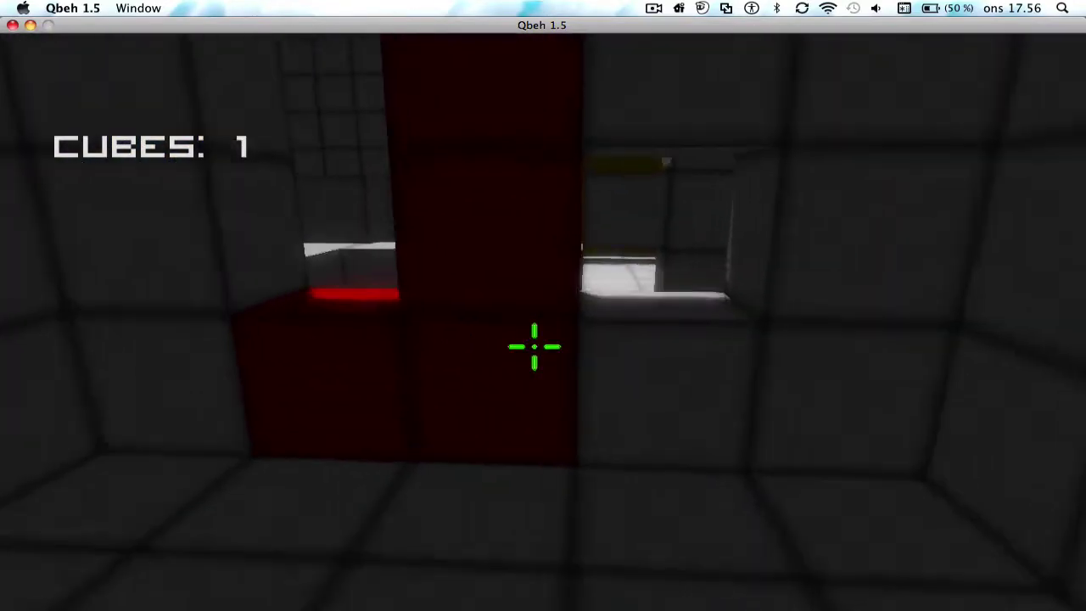
Step: Place a blue cube in front of the doorway, then pick it back up
left_click(534, 346)
key("s")
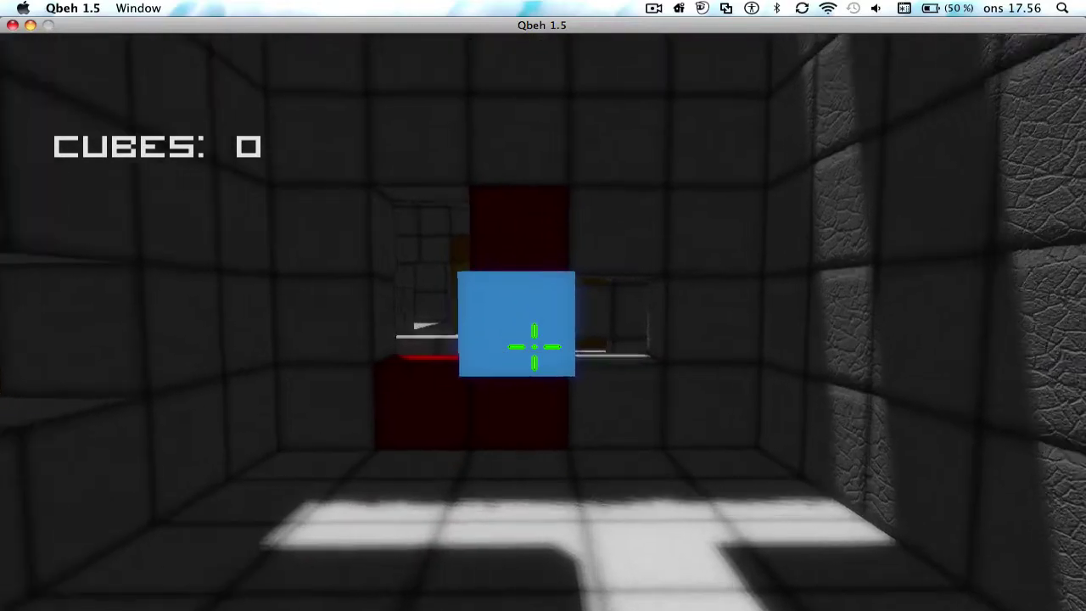
right_click(534, 346)
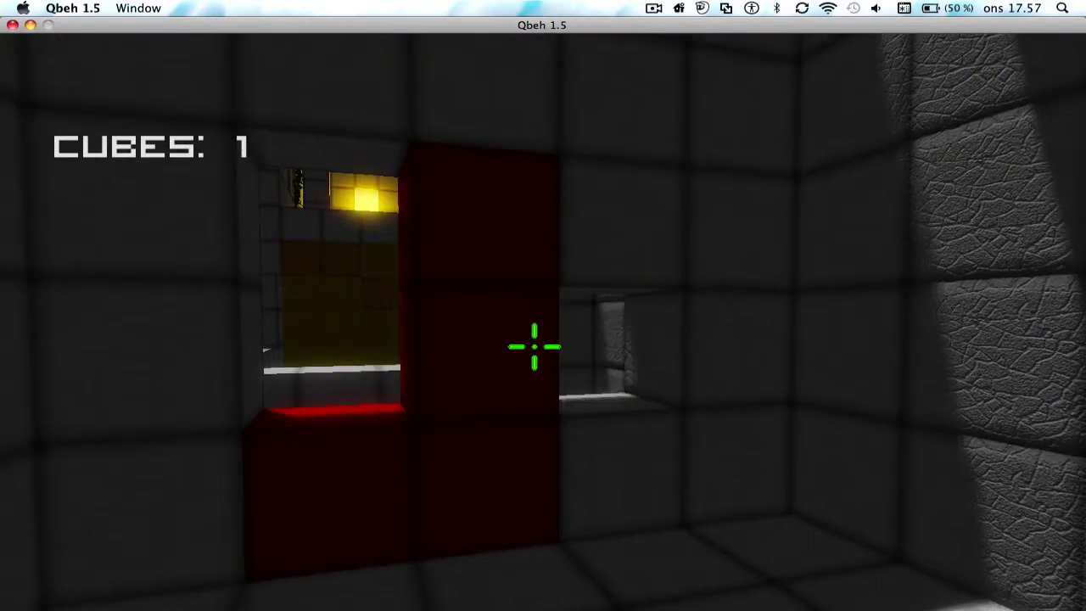
Step: Take two red doorway cubes, stack orange, green and purple cubes, then remove the purple one
left_click(535, 346)
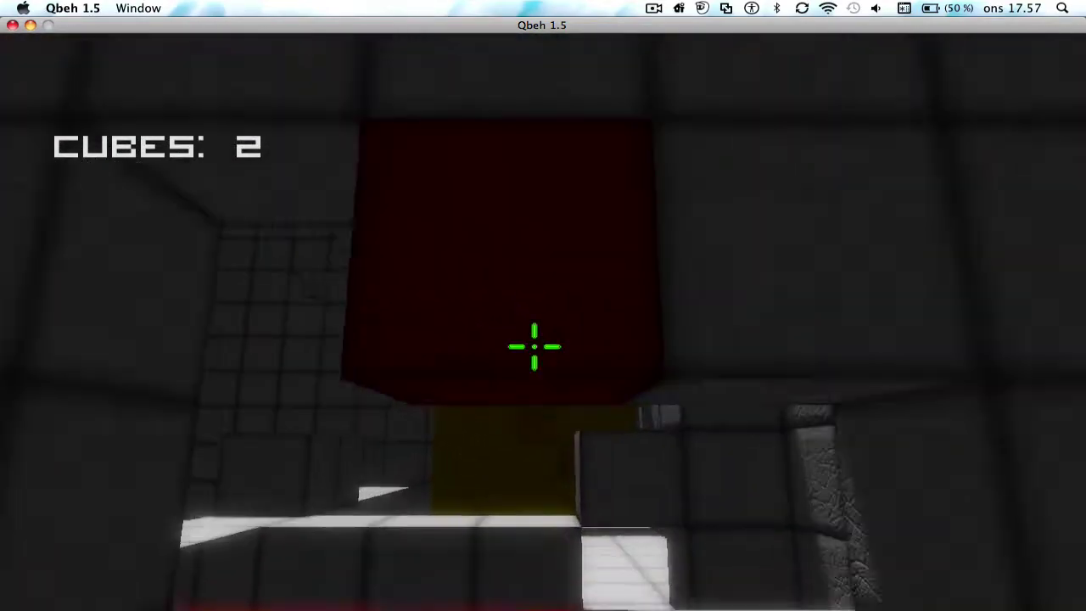
left_click(534, 346)
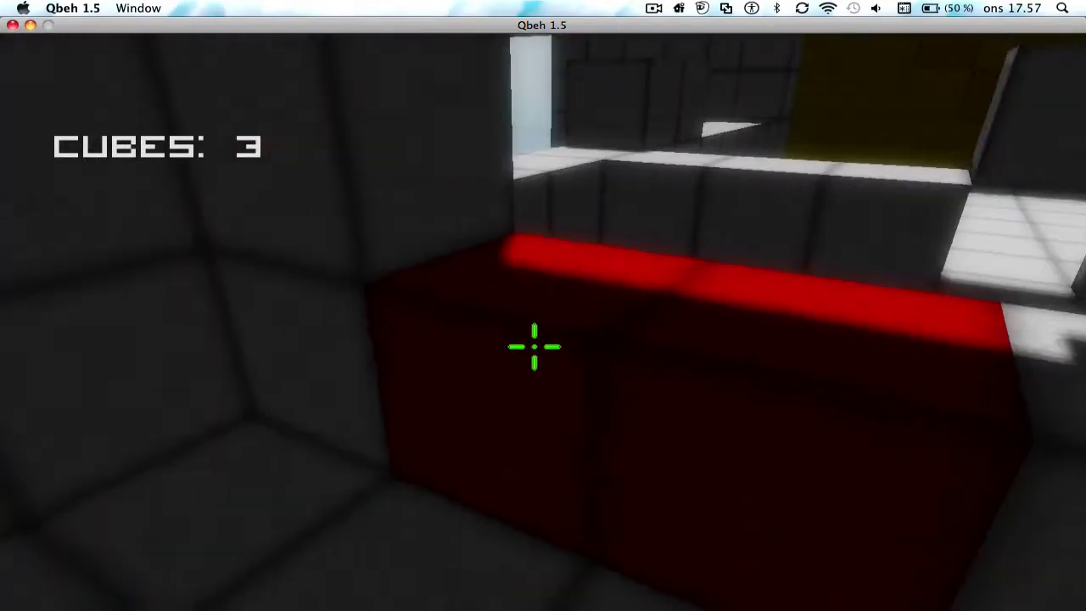
right_click(534, 346)
right_click(535, 346)
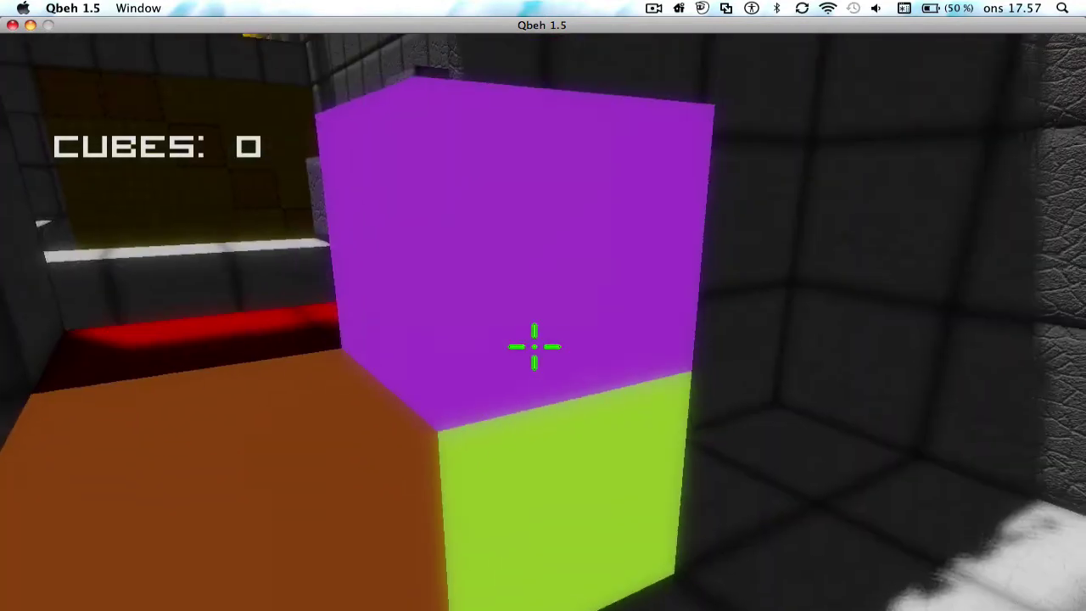
left_click(534, 346)
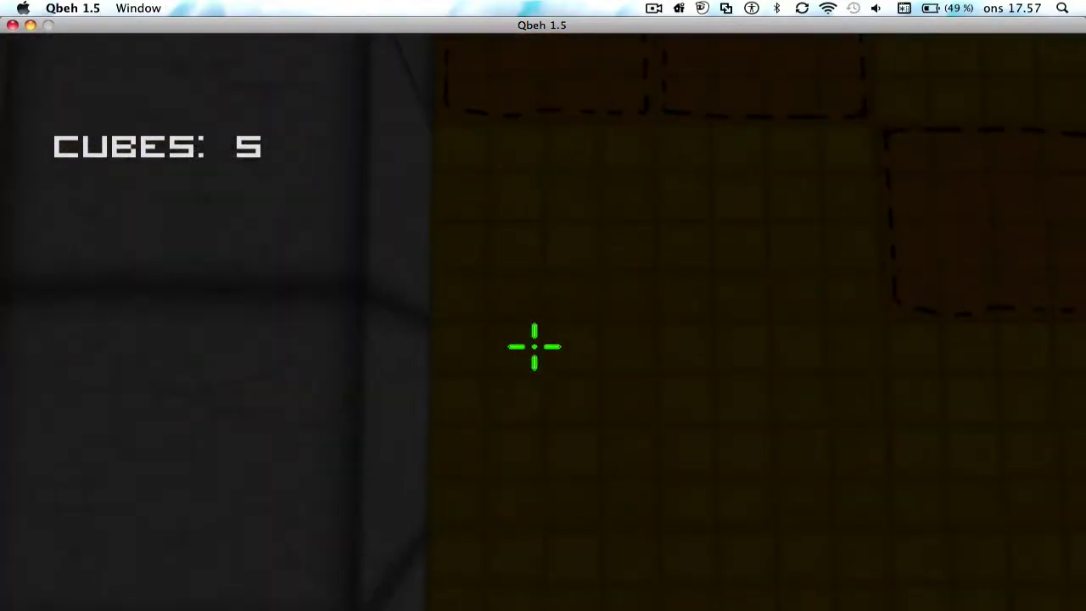
Step: Fill the yellow wall slots with pink, blue, peach and purple cubes, repositioning the light-blue cube
left_click(534, 346)
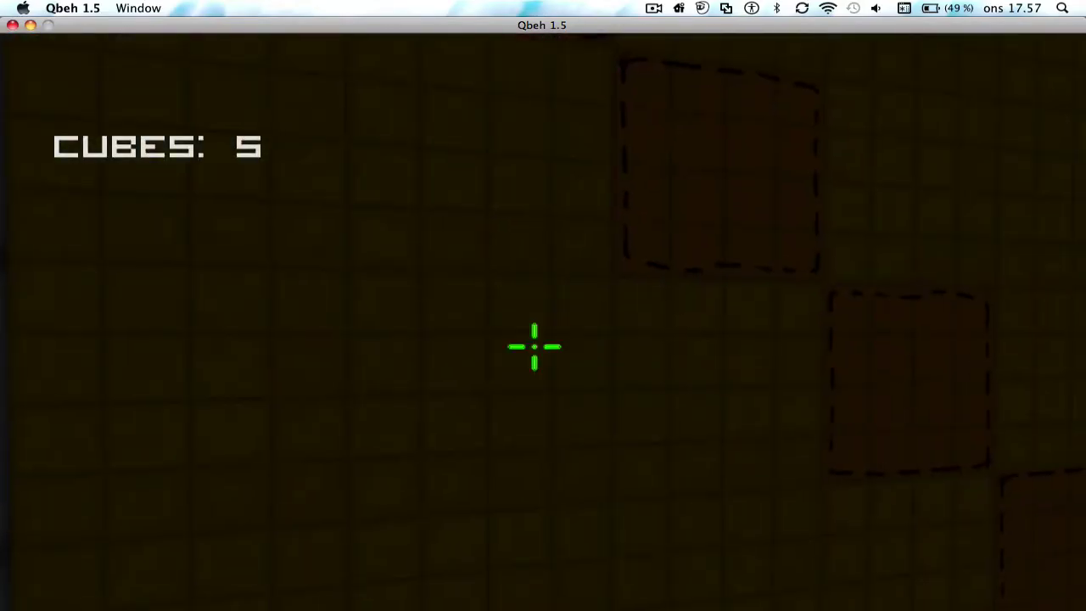
left_click(534, 346)
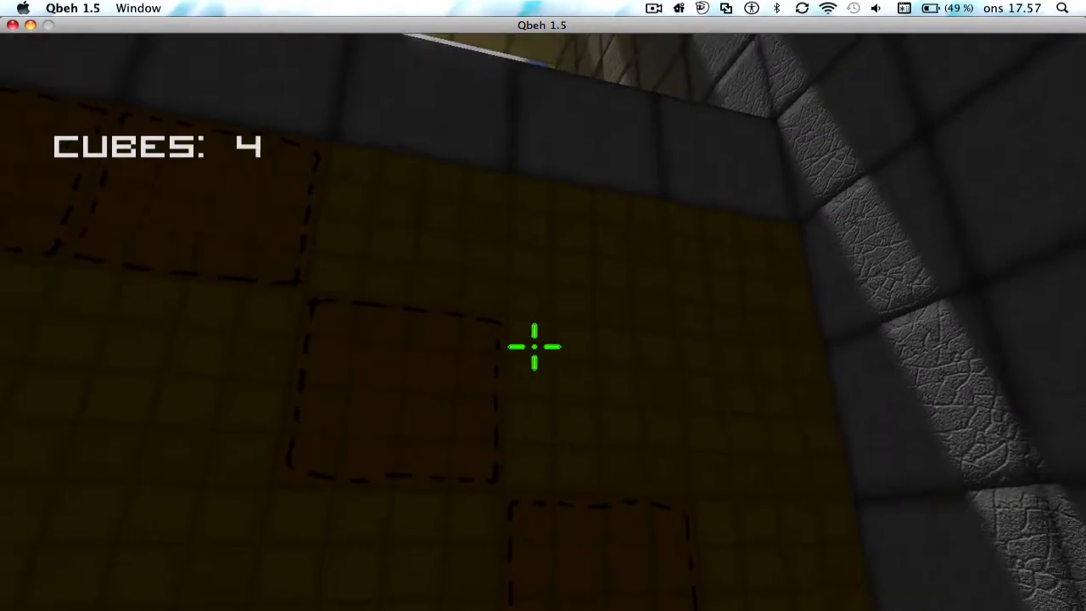
left_click(534, 346)
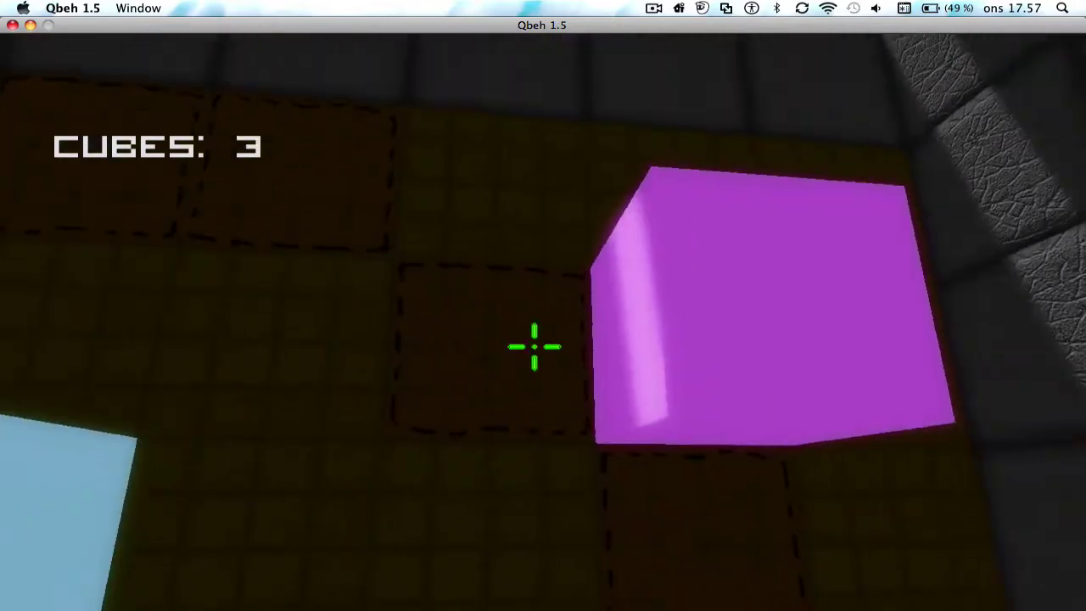
right_click(535, 346)
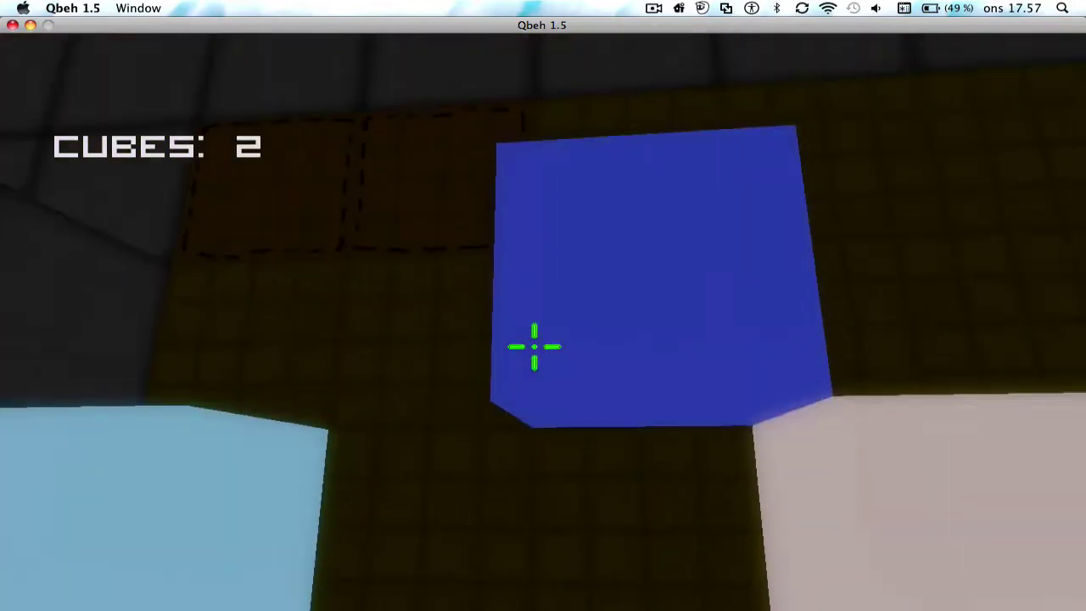
left_click(535, 346)
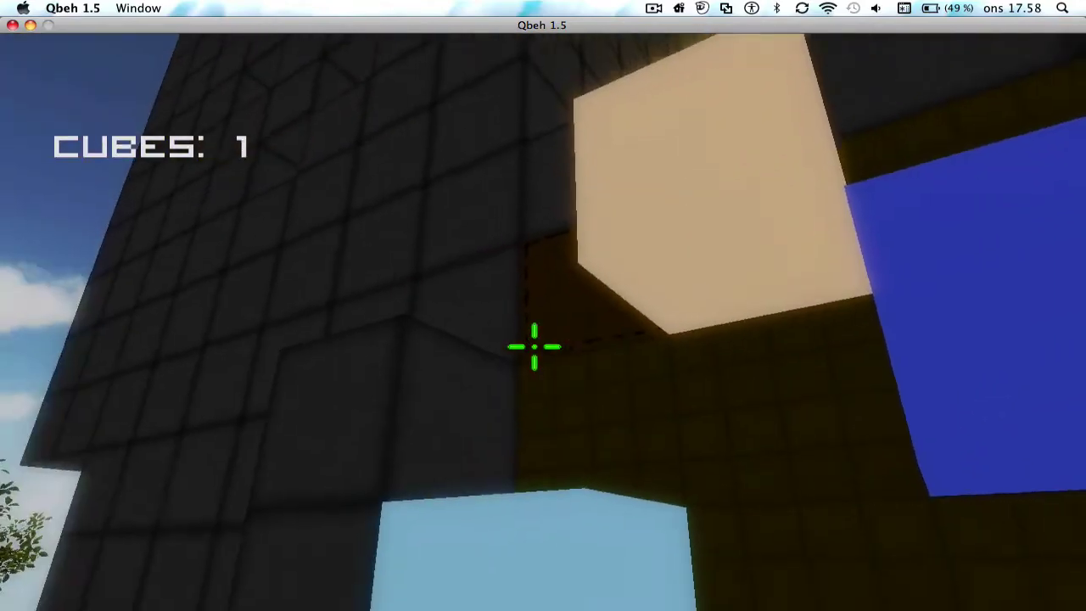
left_click(534, 346)
right_click(535, 346)
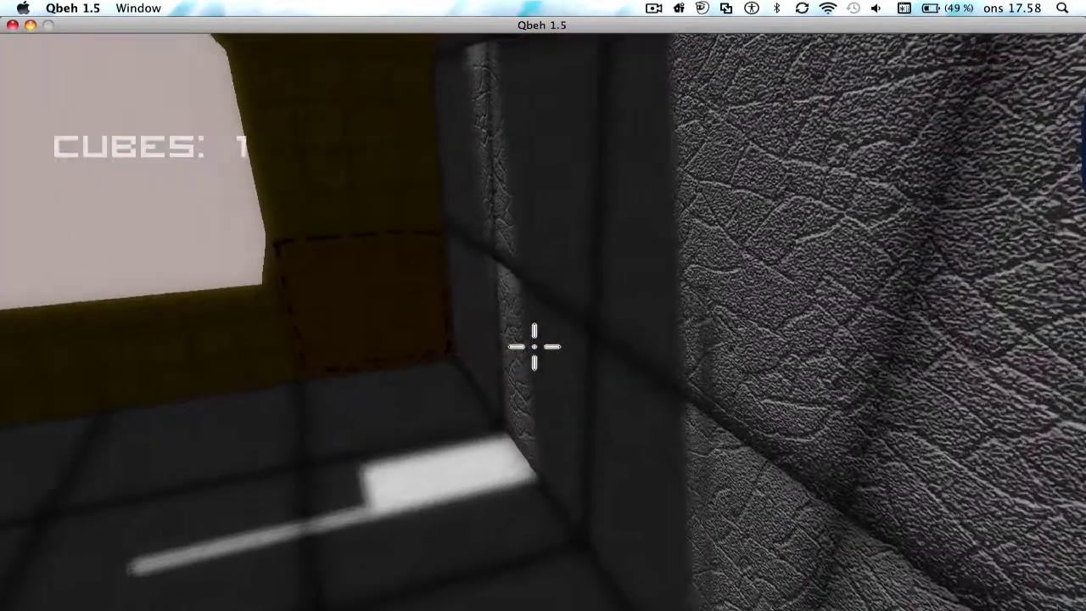
left_click(534, 346)
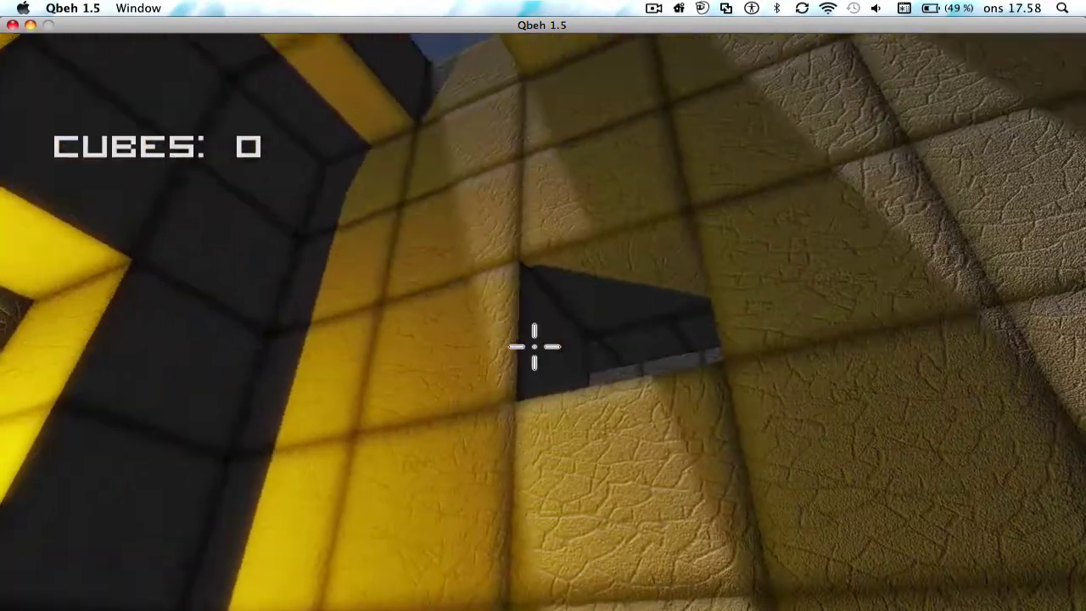
Step: Go through the bright doorway into the new level and collect the red cubes
key("w")
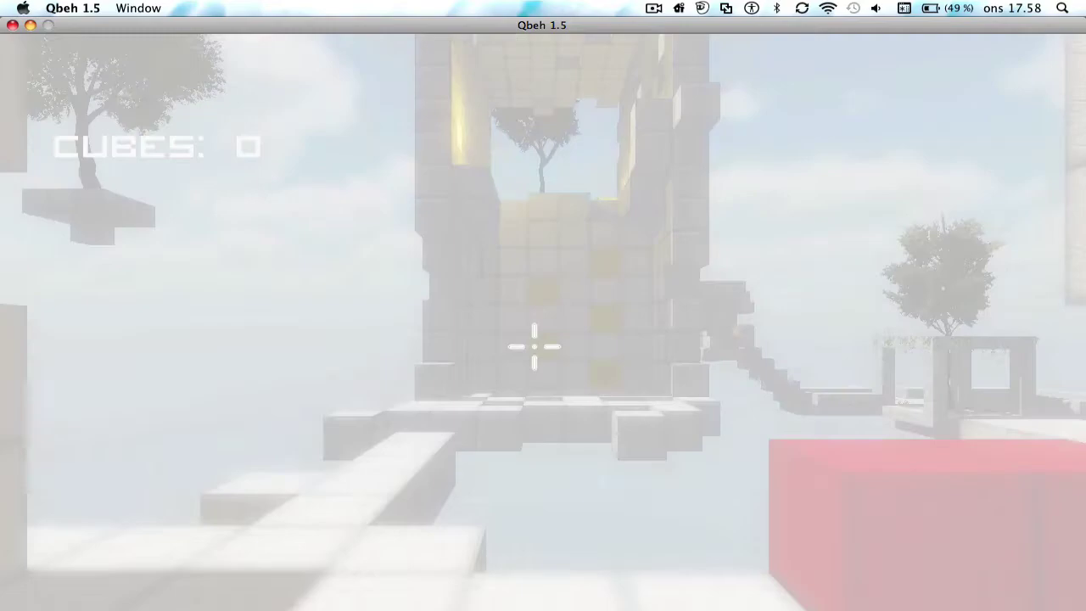
key("w")
key("w")
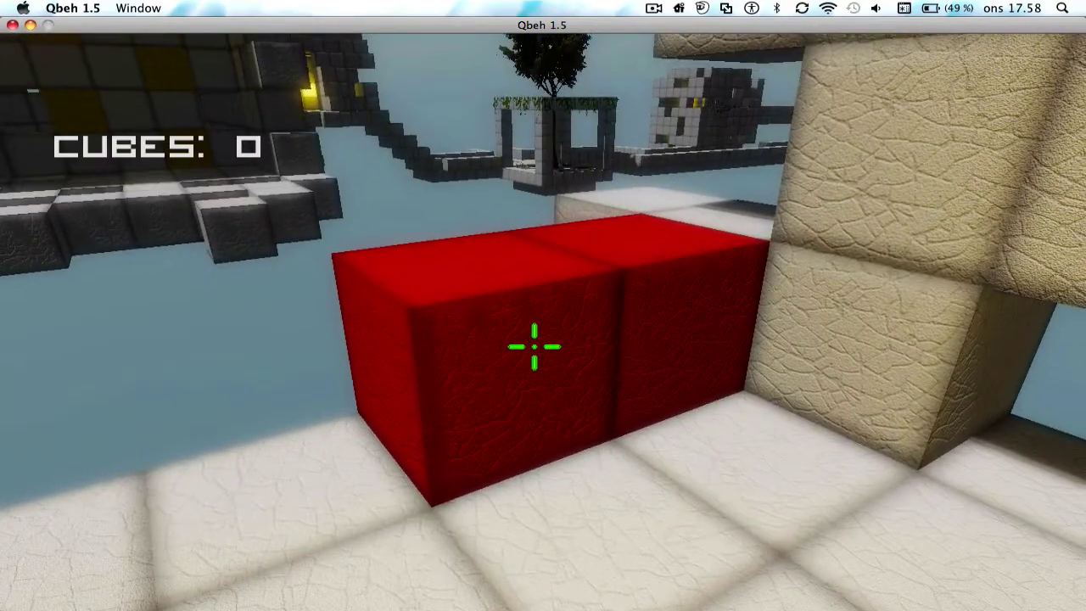
left_click(534, 346)
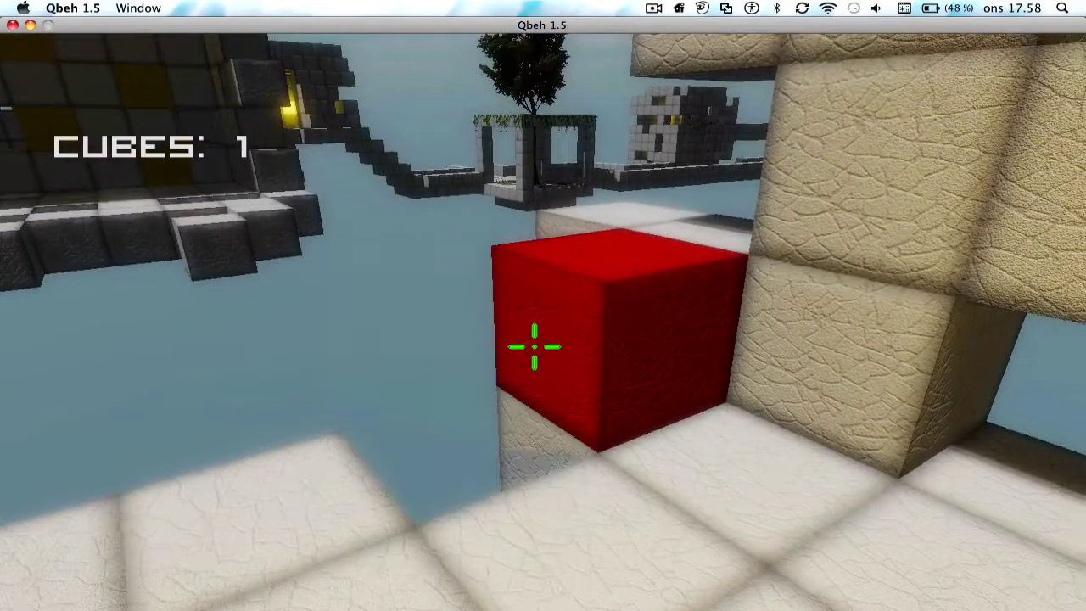
key("w")
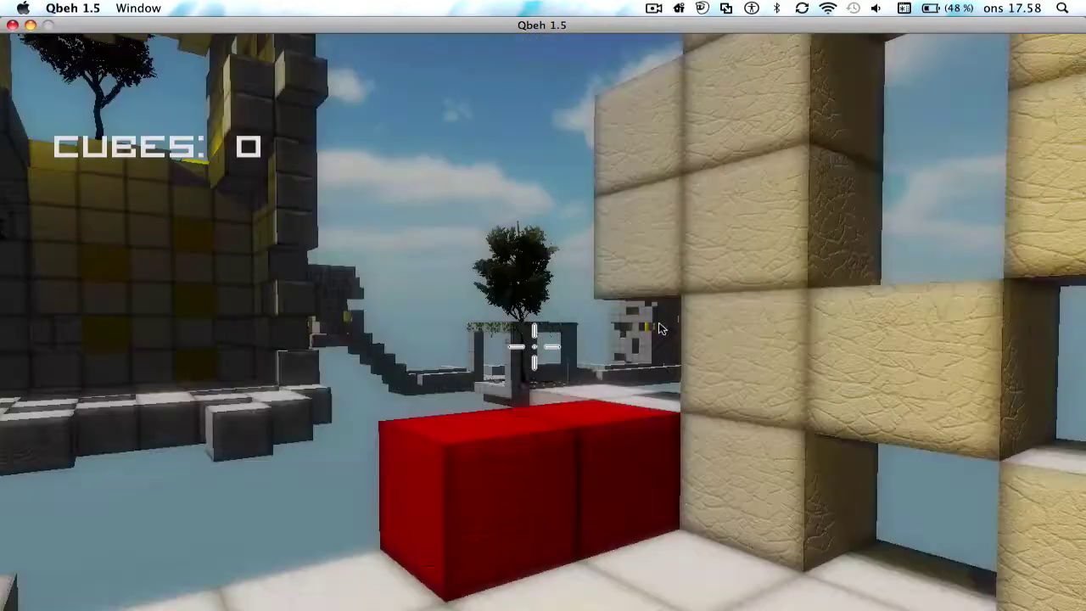
Step: Pause and resume, then walk through the dark tower and pick up the remaining red cube
key("Escape")
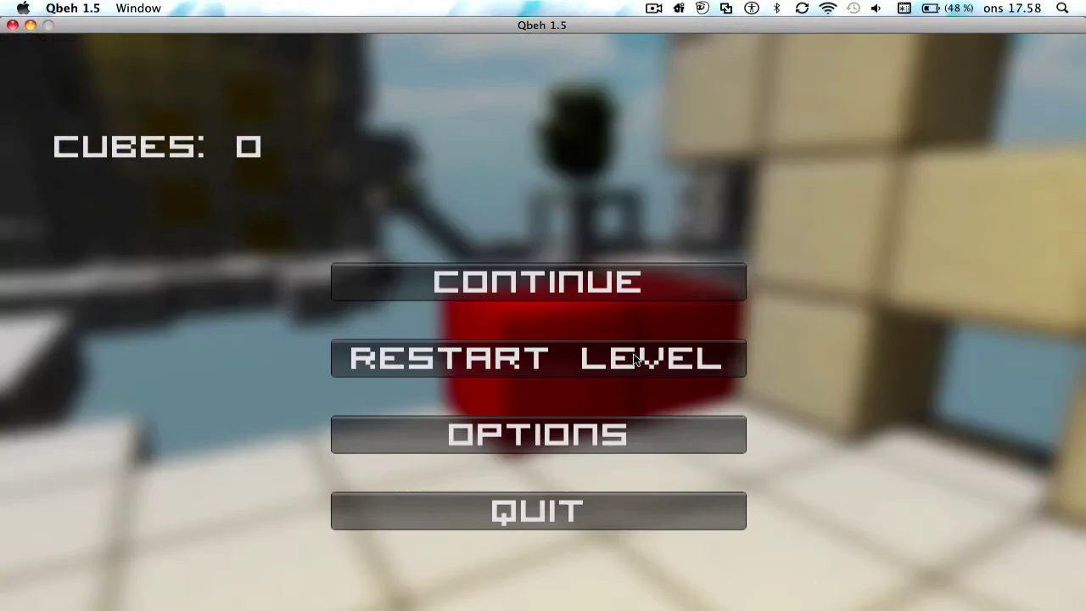
key("Escape")
left_click(533, 346)
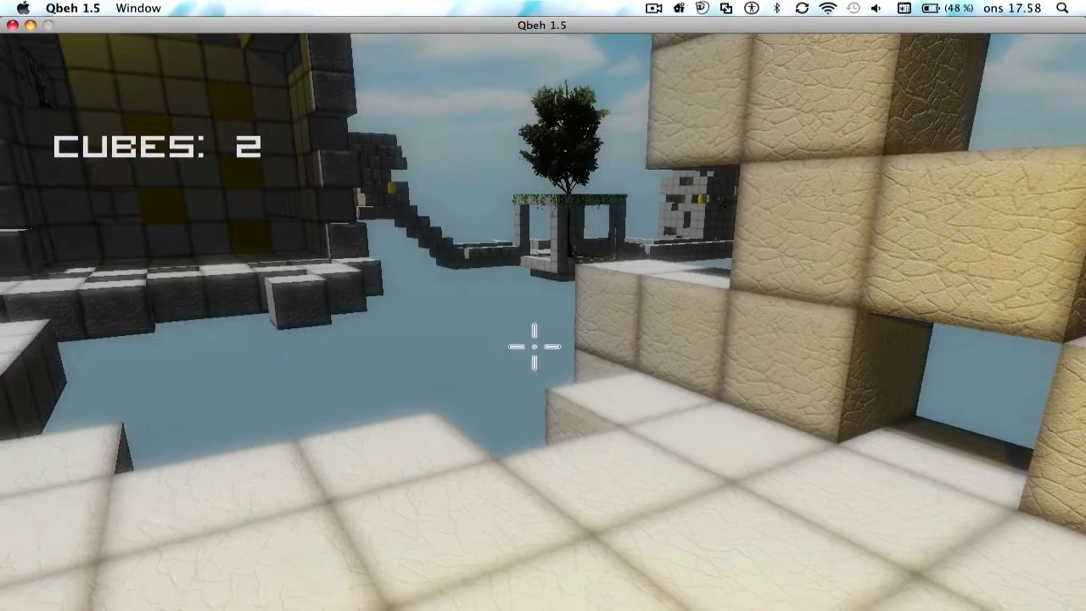
key("w")
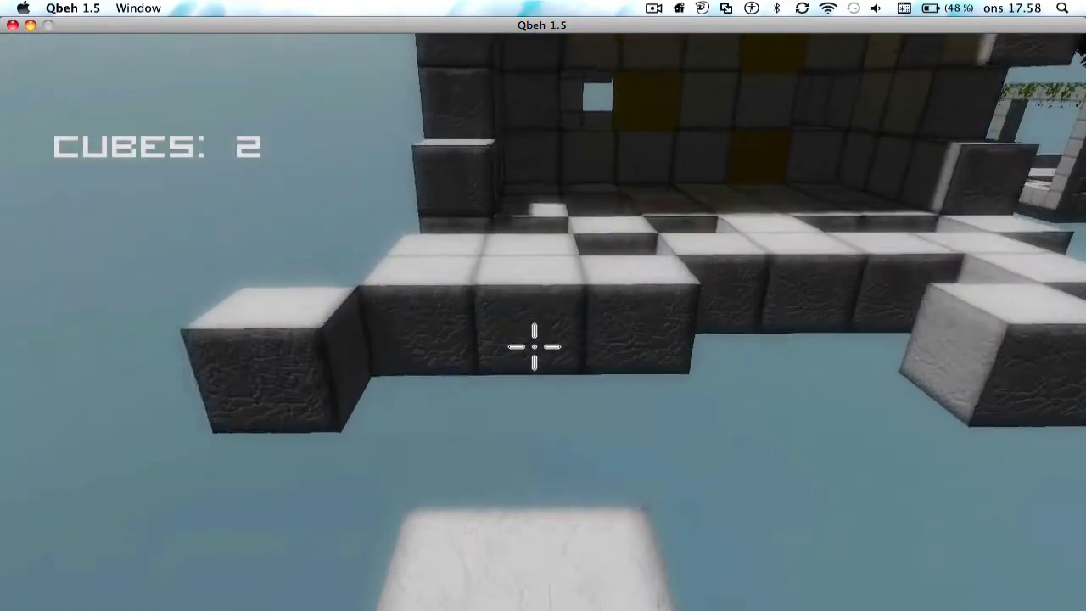
key("w")
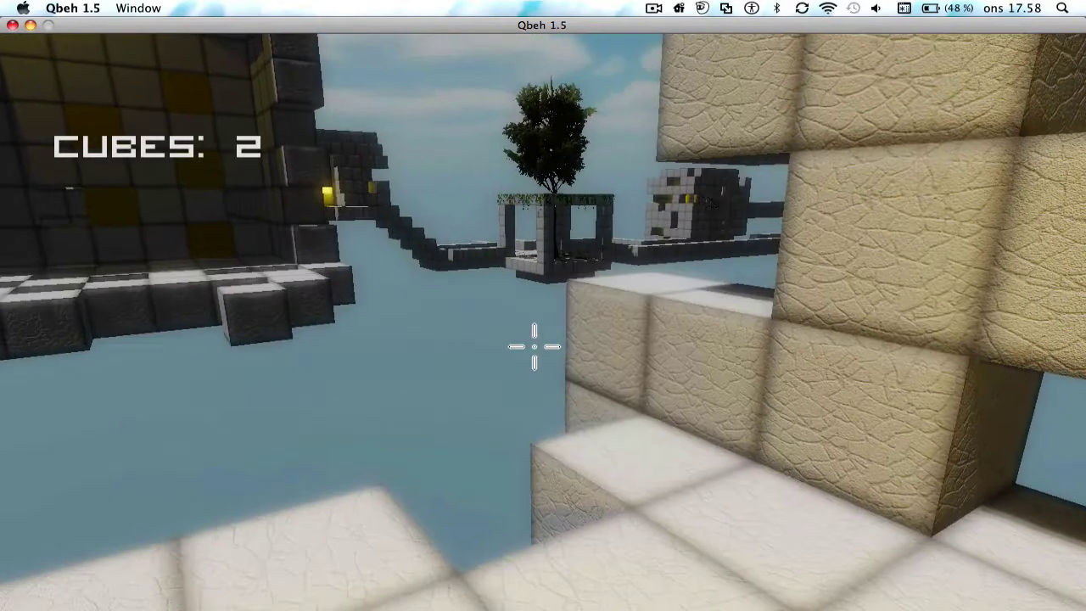
key("w")
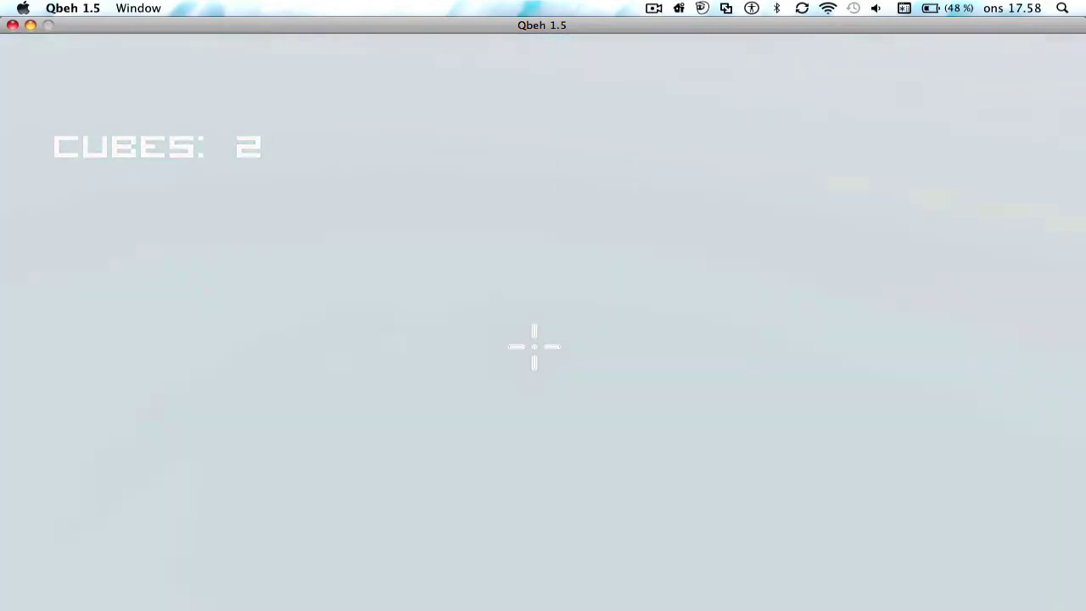
key("w")
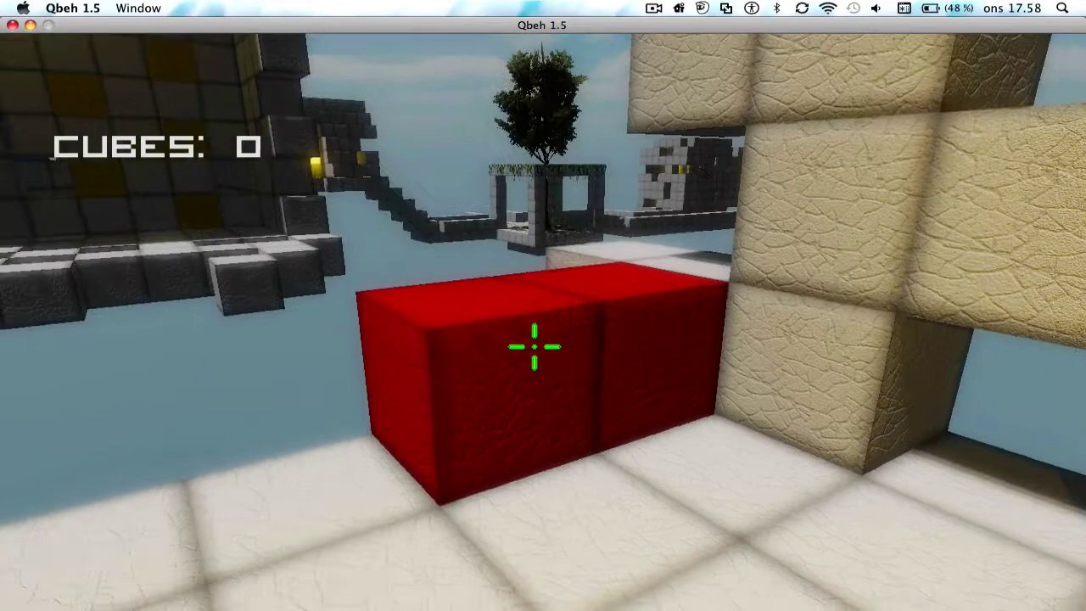
left_click(533, 346)
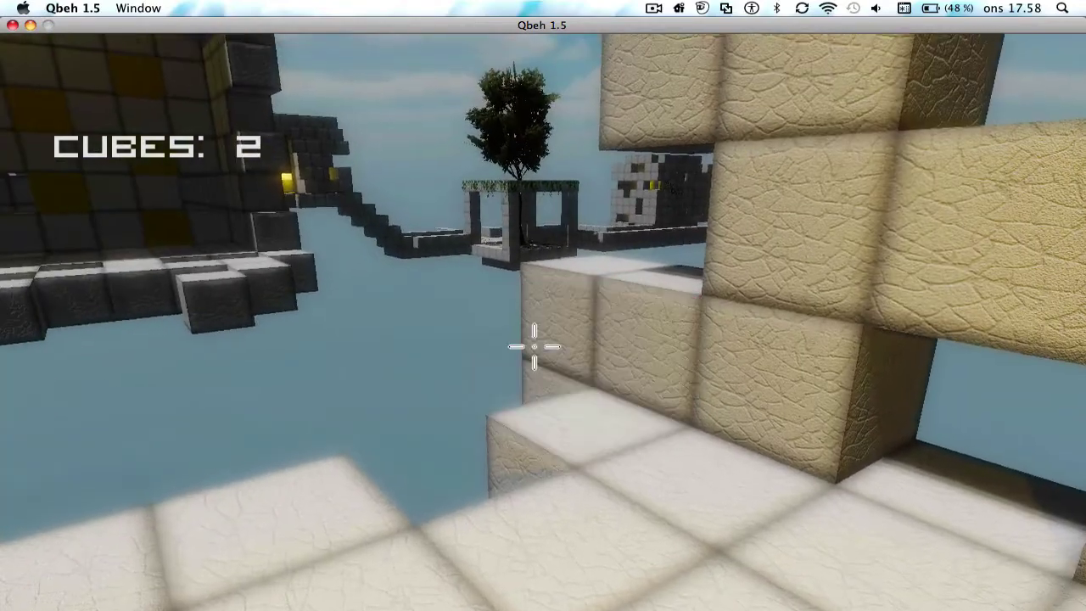
key("w")
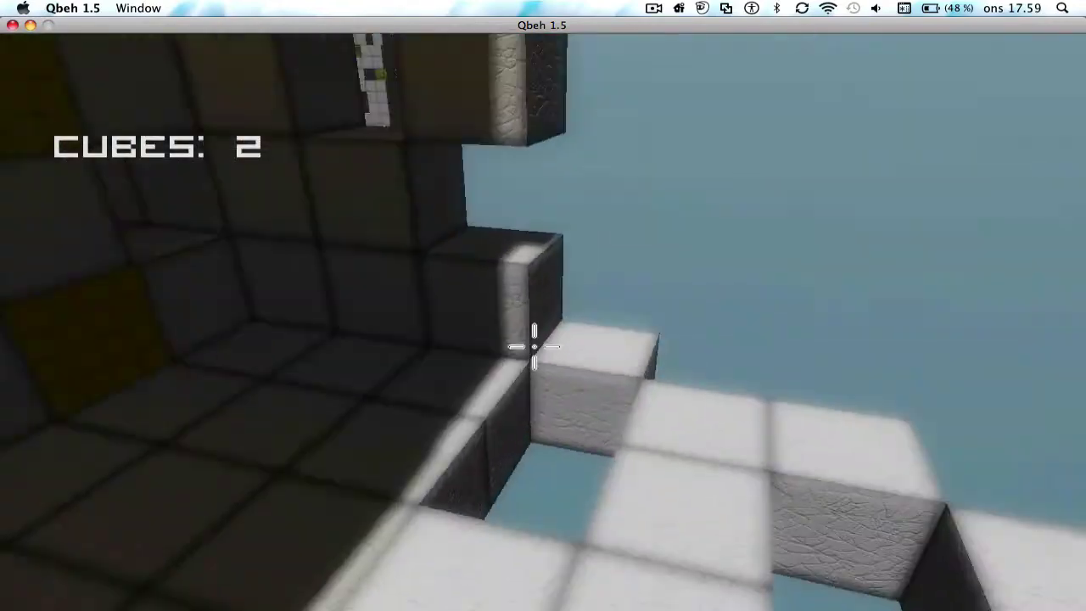
Step: At the stone wall, place green and red cubes, retrieve the green one, and place pink
key("w")
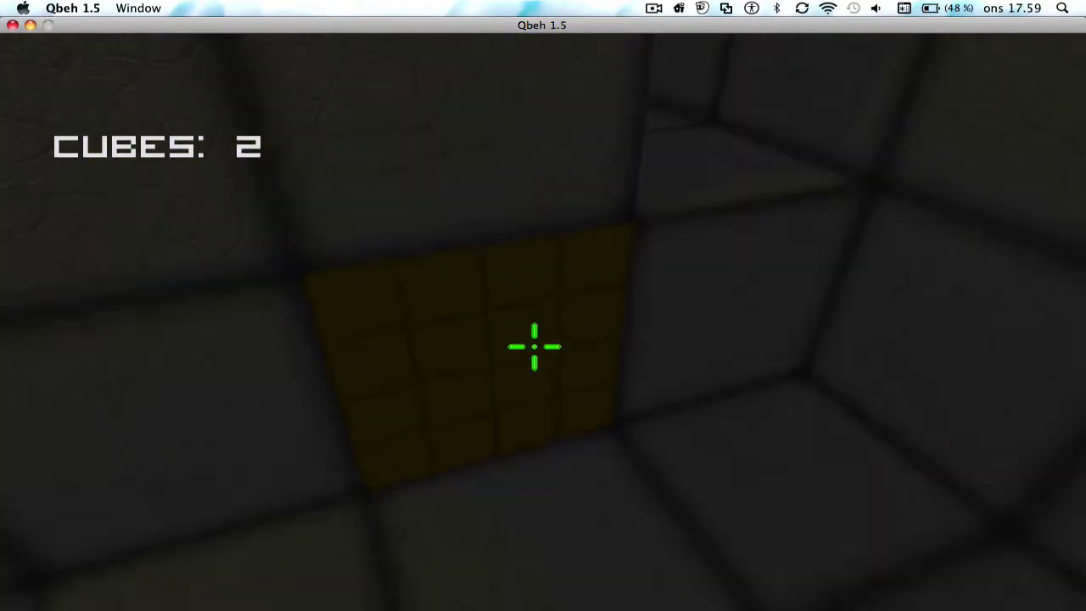
left_click(534, 346)
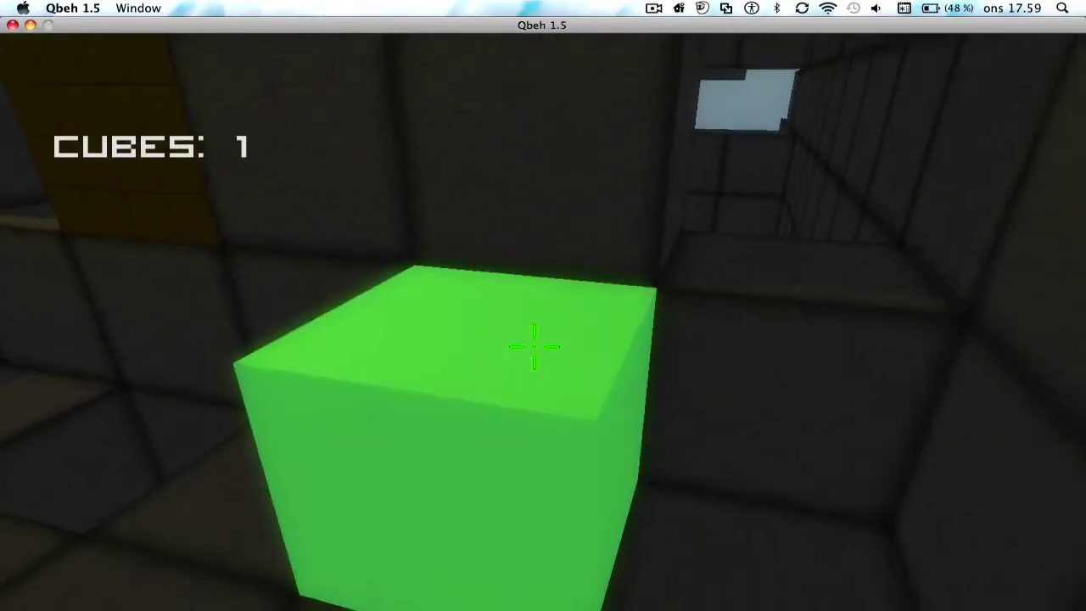
left_click(534, 346)
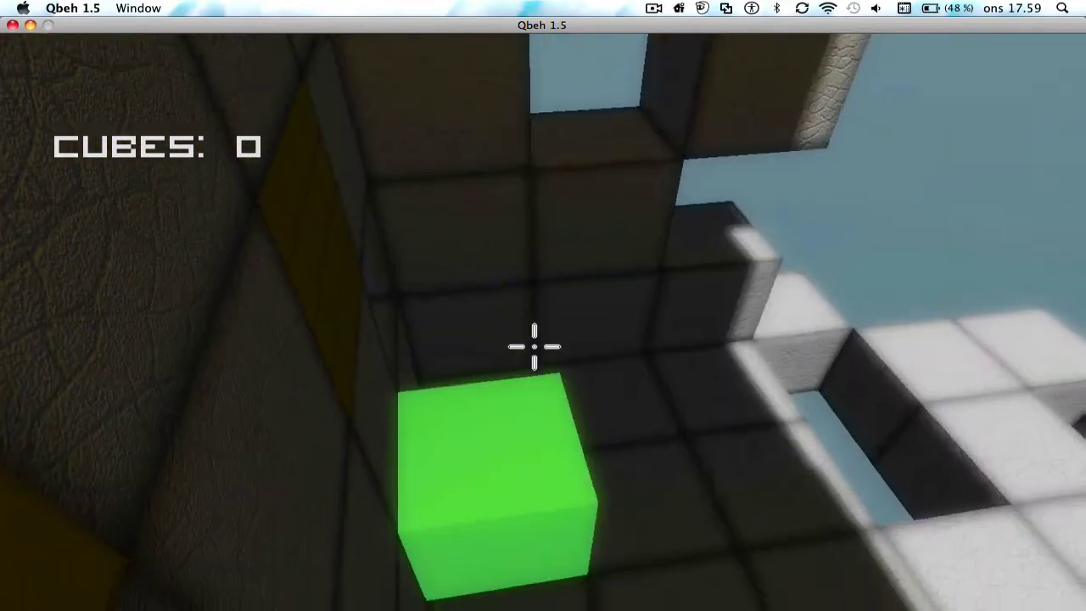
left_click(534, 346)
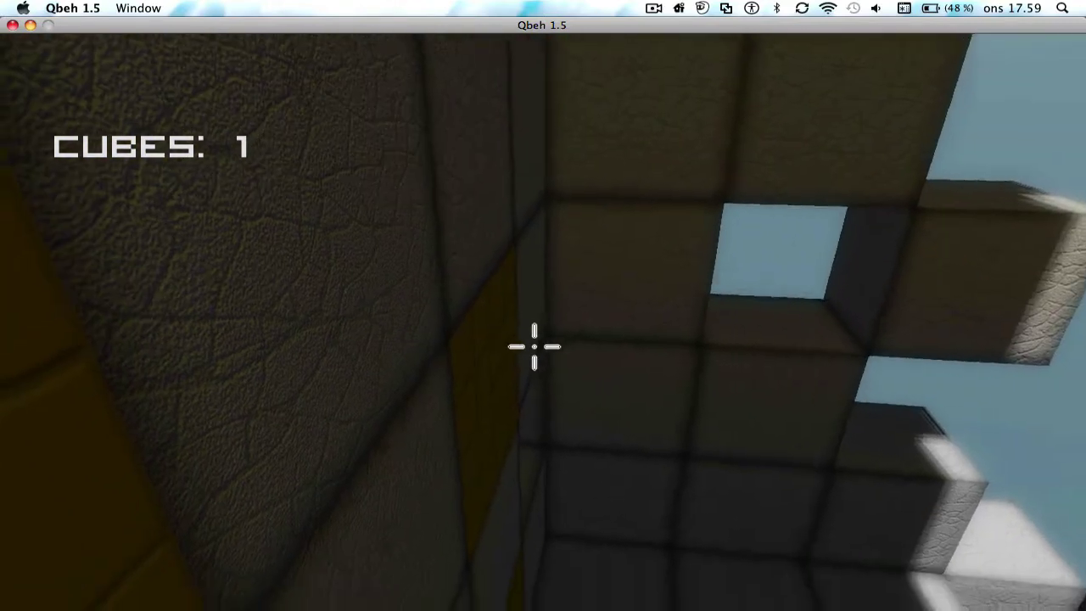
left_click(534, 346)
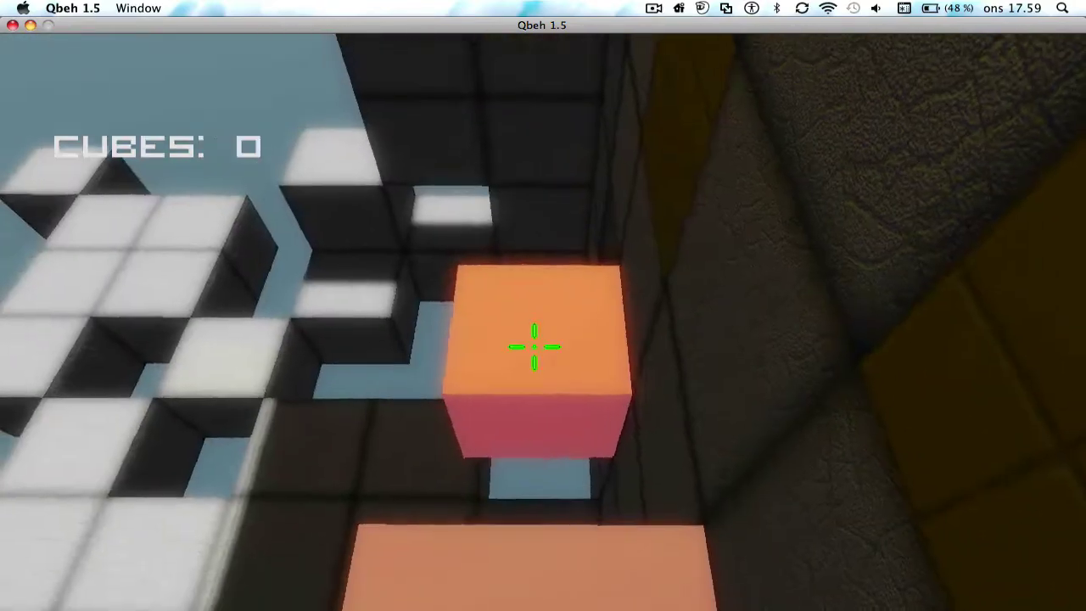
Step: Swap the orange and pink cubes for a yellow cube and another cube against the wall
left_click(534, 346)
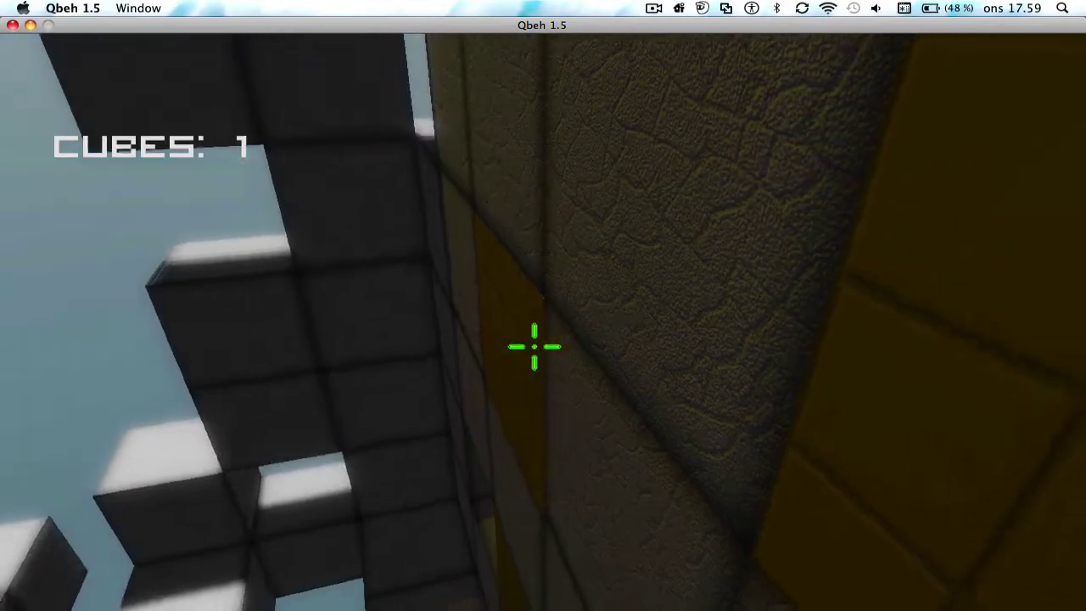
left_click(534, 346)
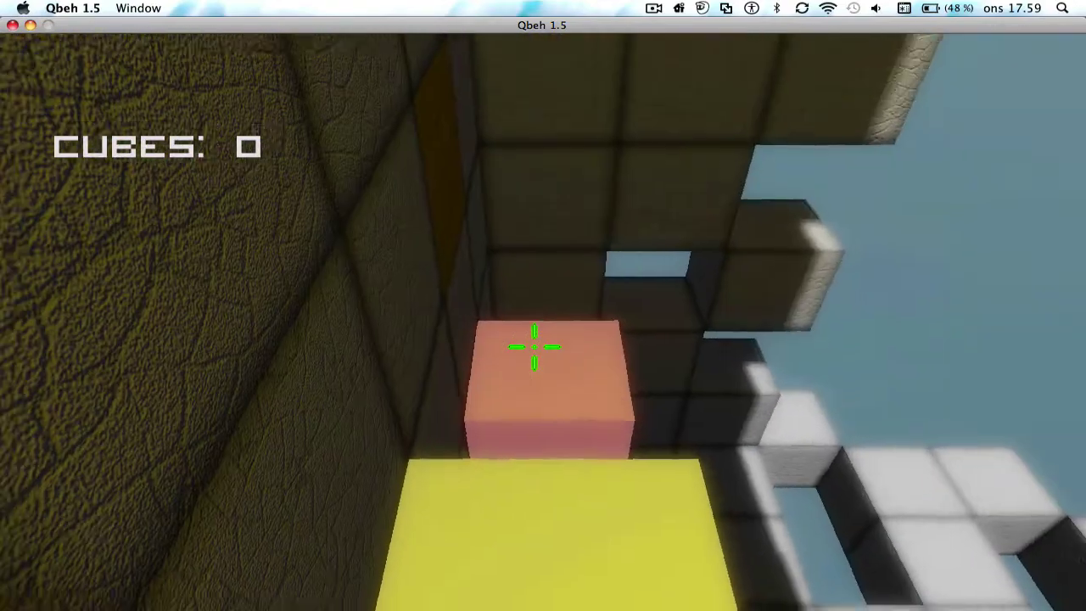
left_click(535, 346)
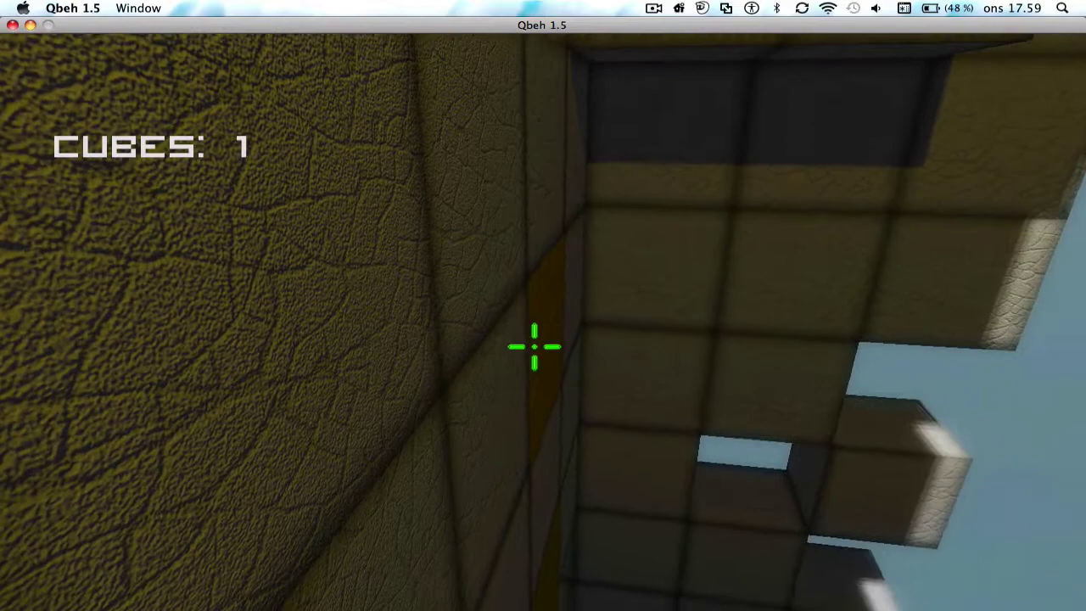
left_click(534, 346)
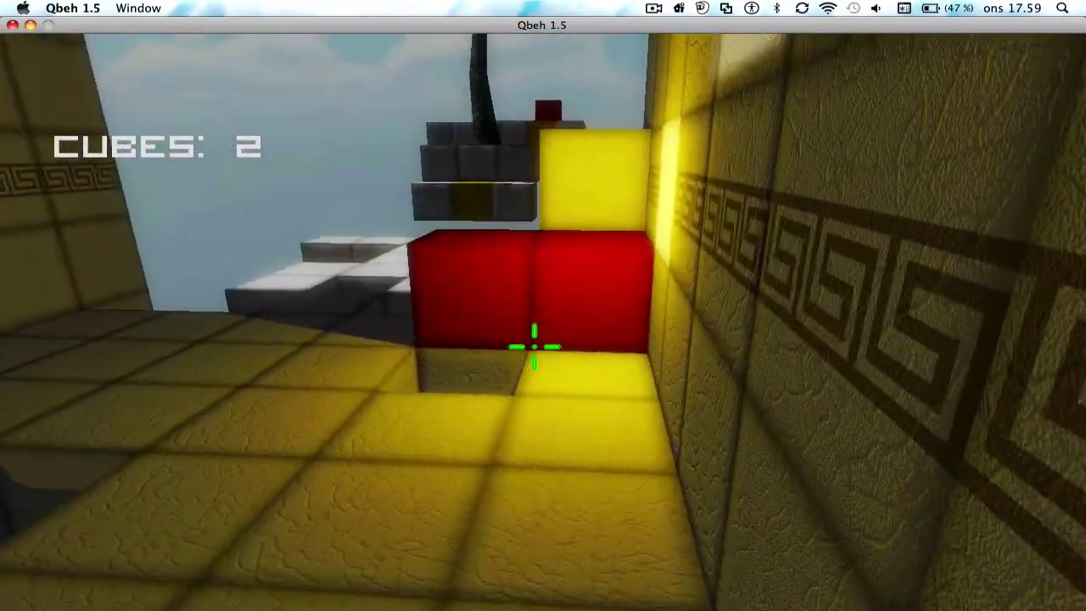
Step: Take the red cube, walk to the platform edge and climb onto the white platform
left_click(534, 346)
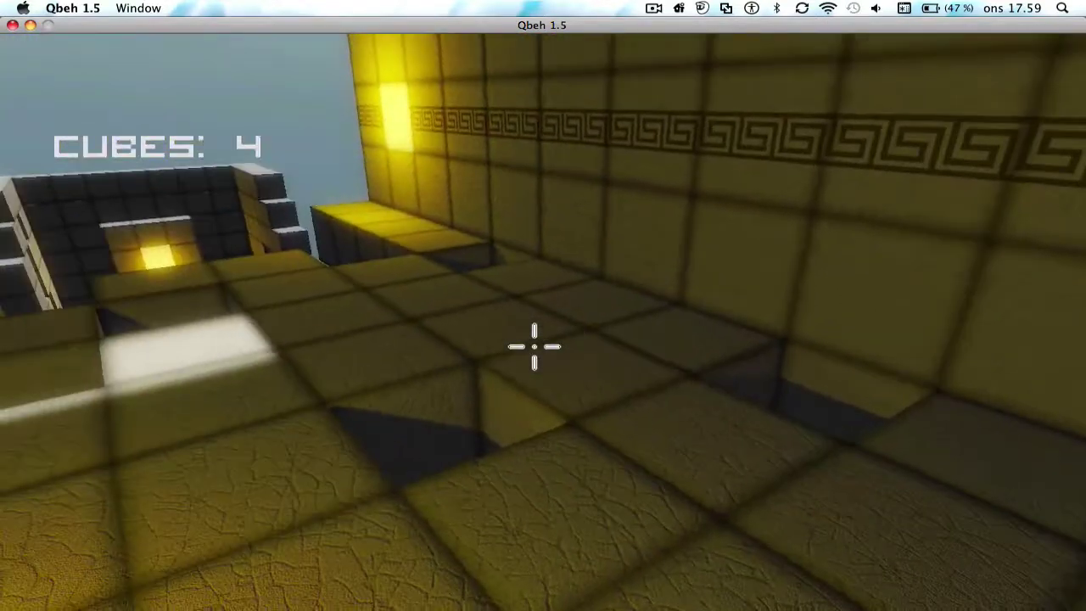
key("w")
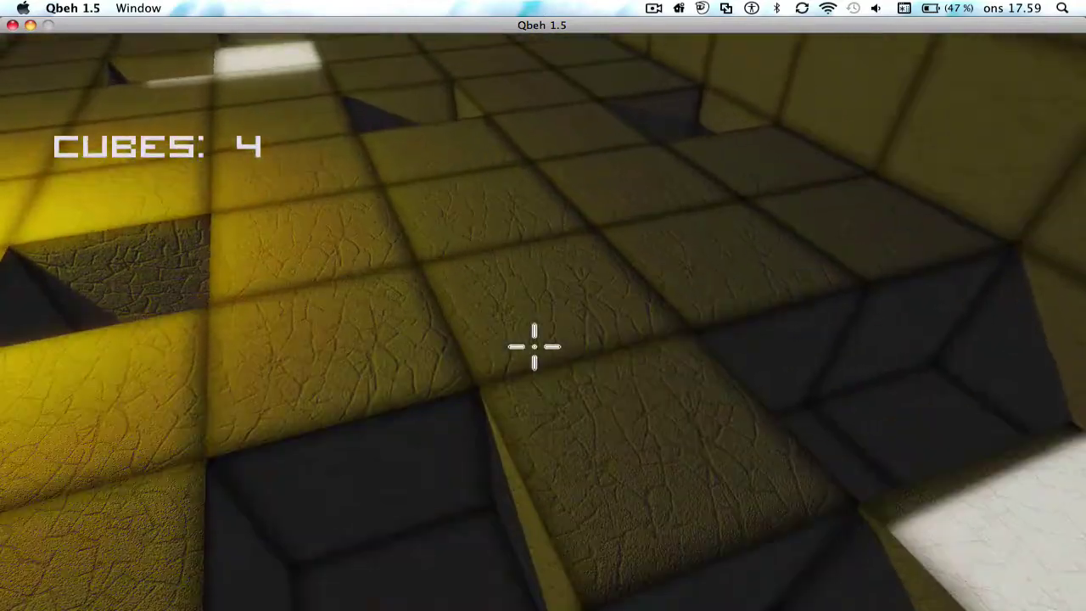
key("space")
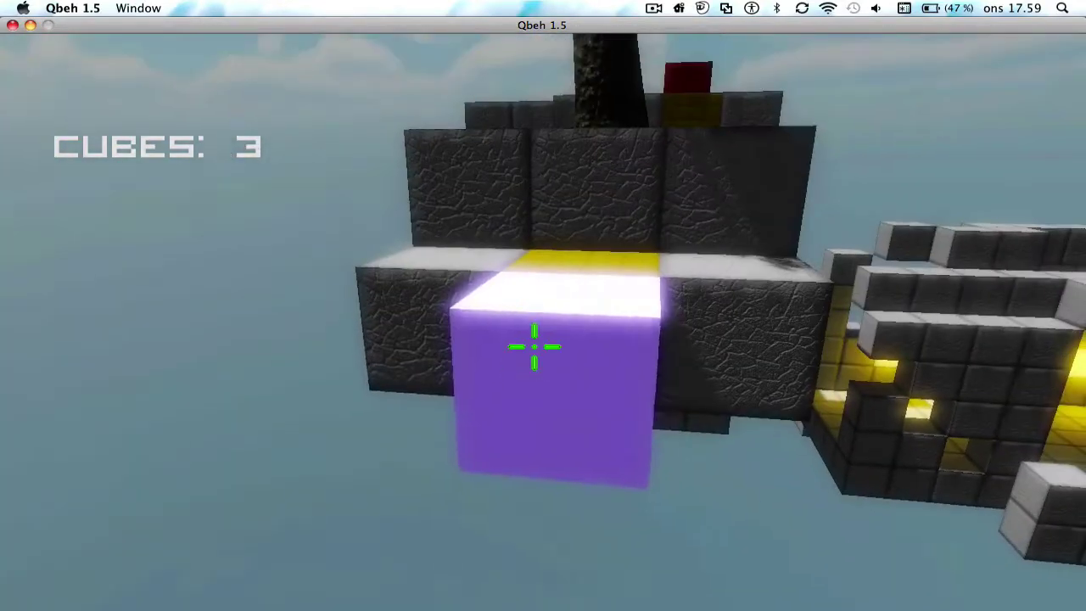
Step: Bridge the gap with glowing pink cubes, cross it, and collect the glowing cubes back
left_click(534, 346)
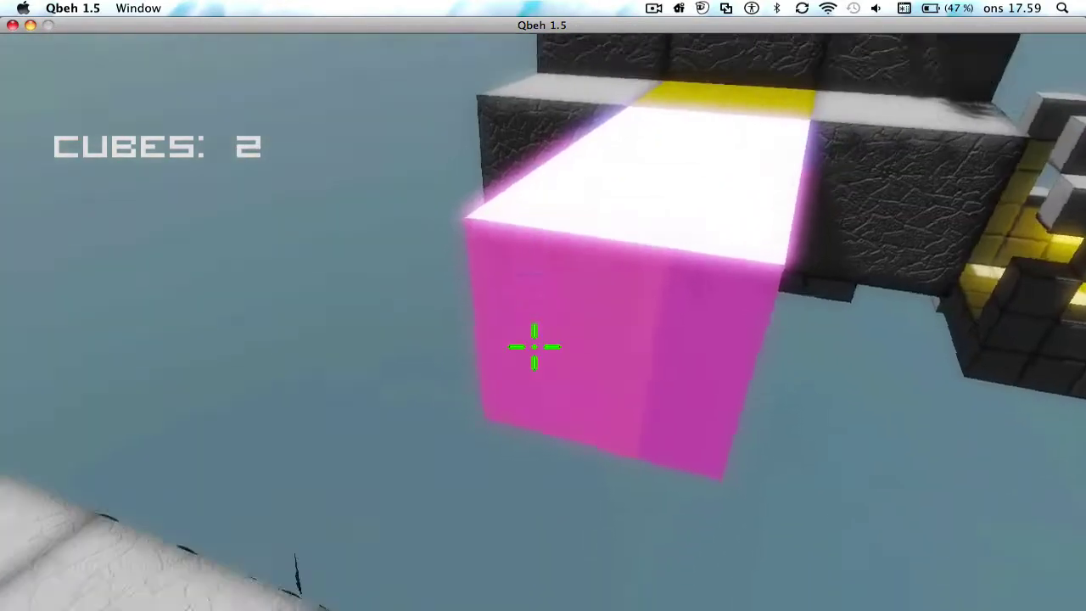
key("space")
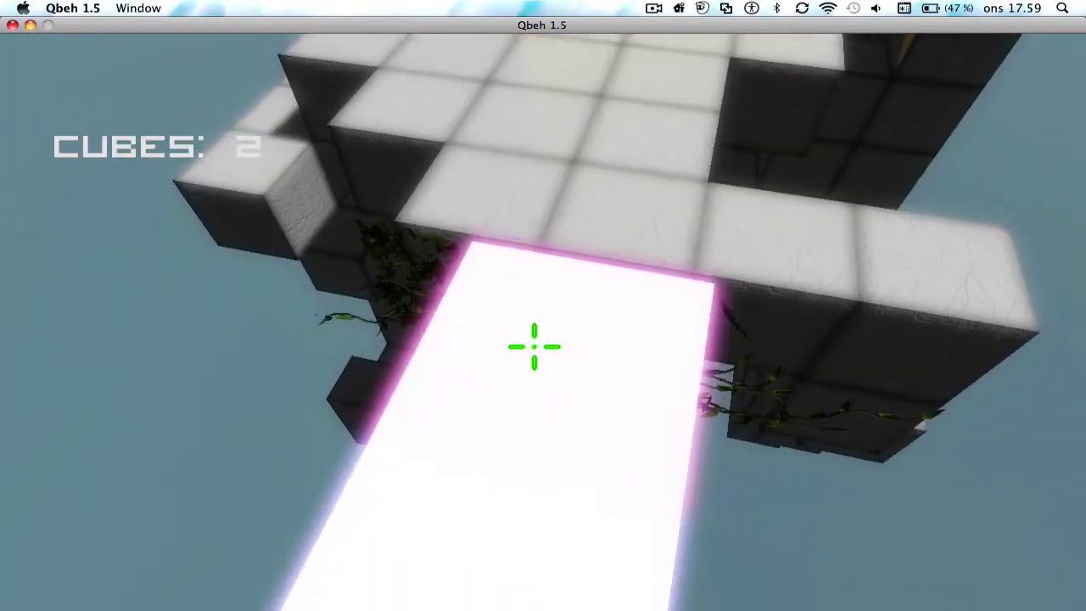
right_click(534, 346)
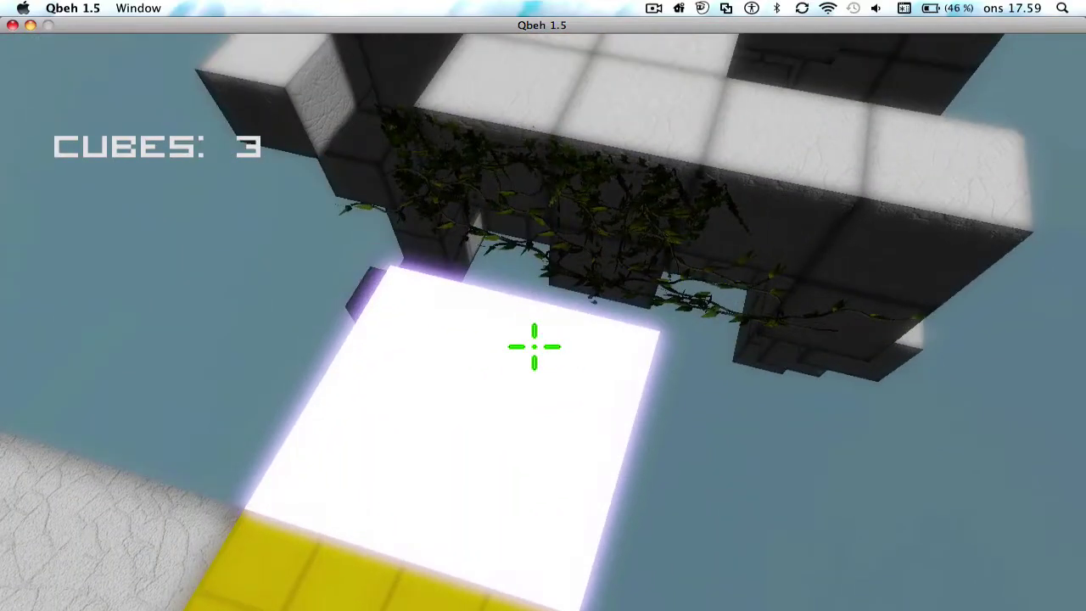
right_click(535, 346)
Step: Pass the tree, follow the yellow corridor through the wall opening, and drop onto the white platform
key("space")
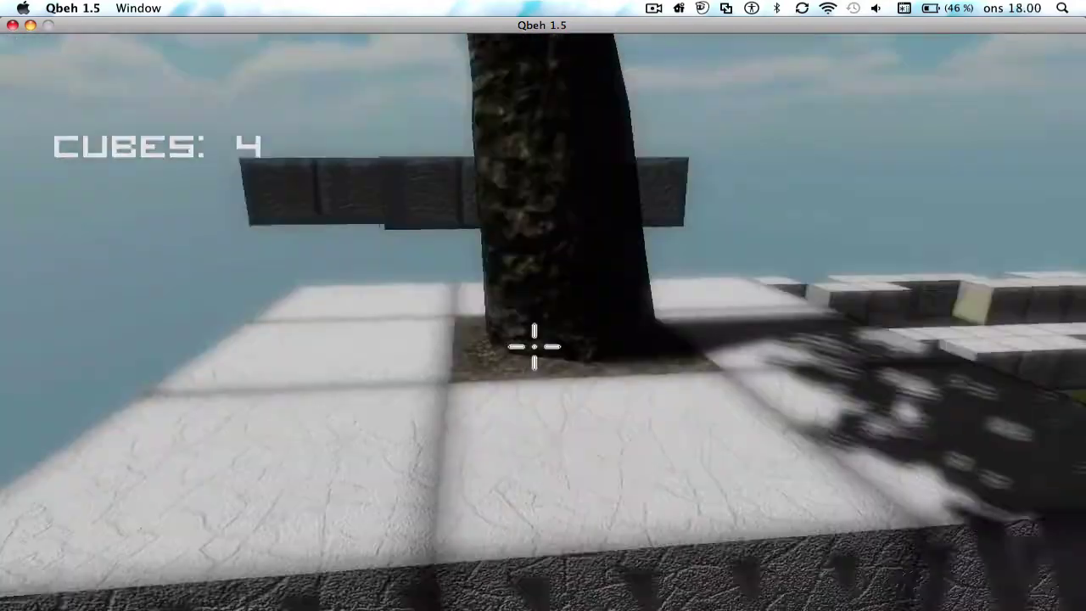
key("d")
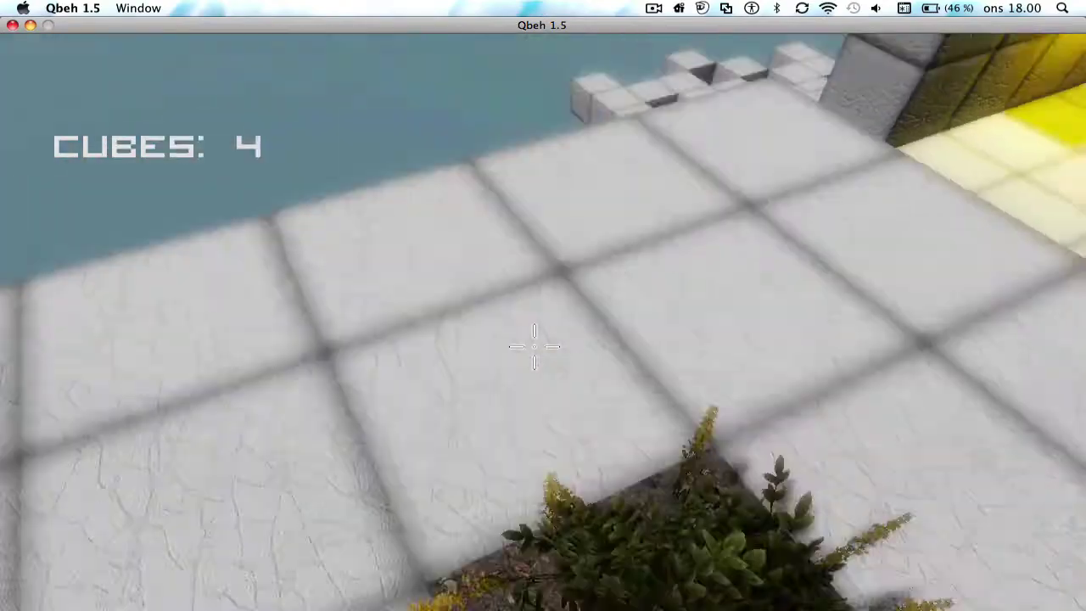
key("w")
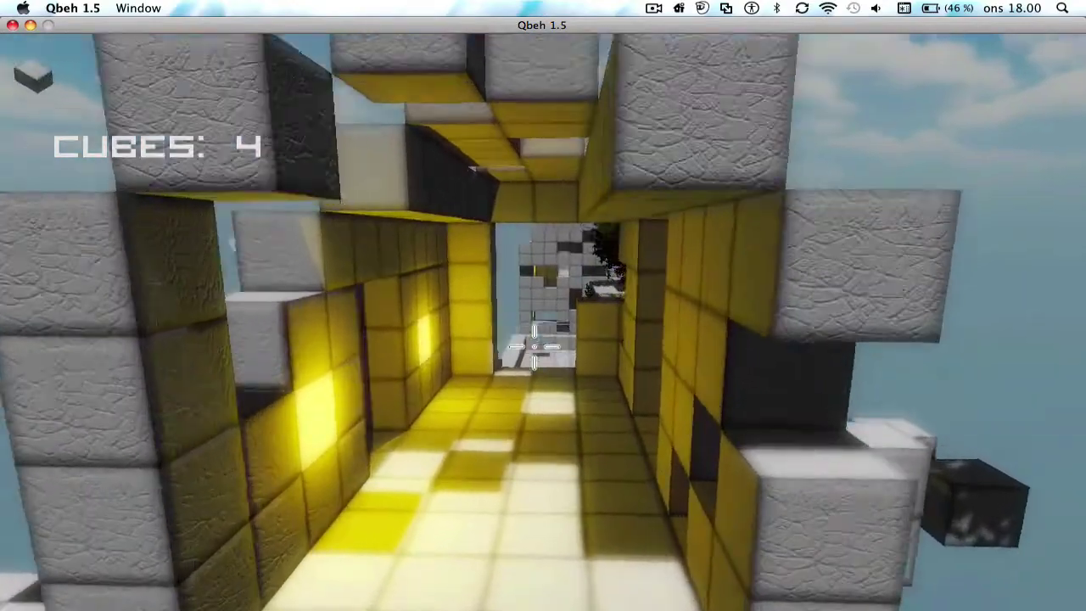
key("w")
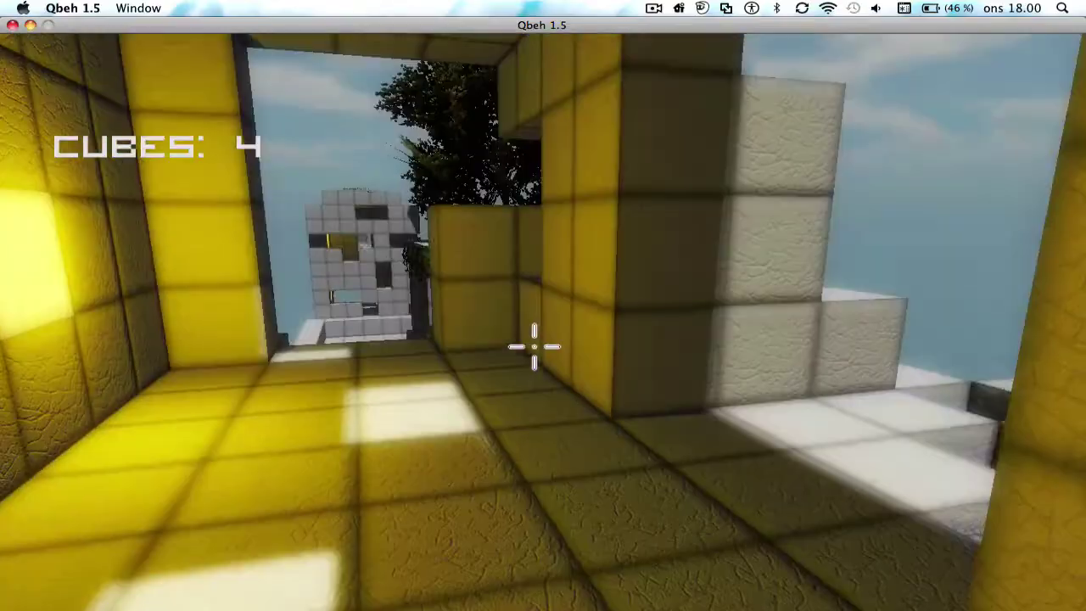
key("w")
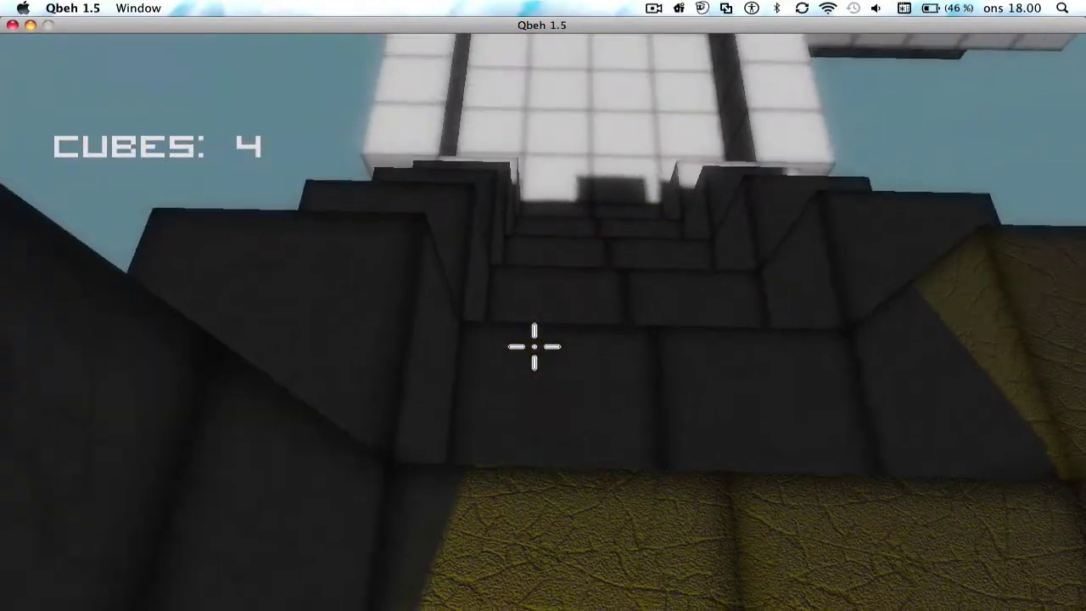
key("w")
key("w")
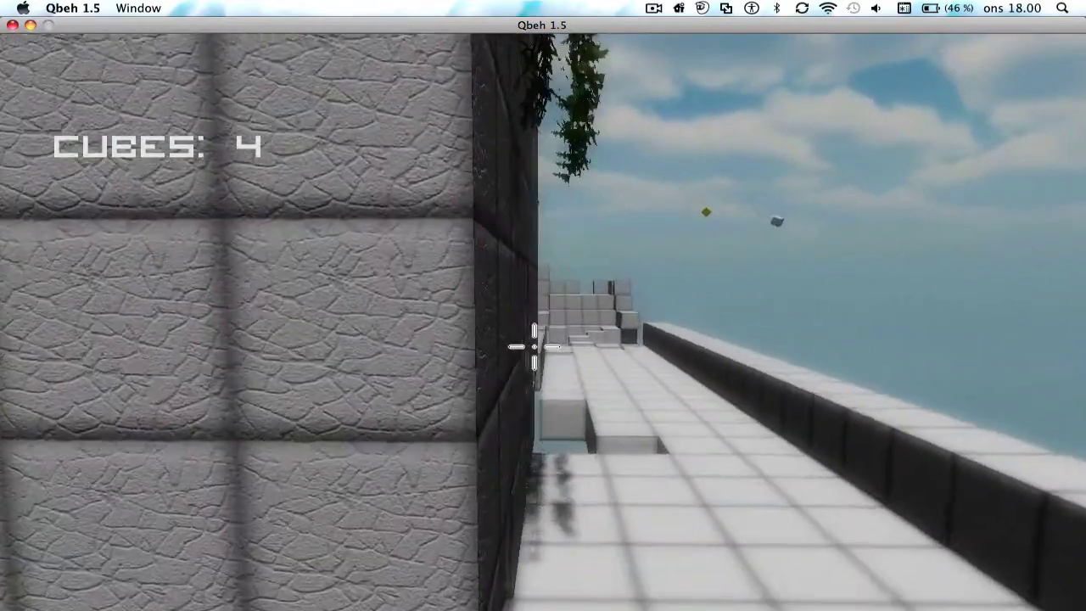
Step: Follow the white walkway, climb the cube steps, and walk through the dark corridor toward the light
key("w")
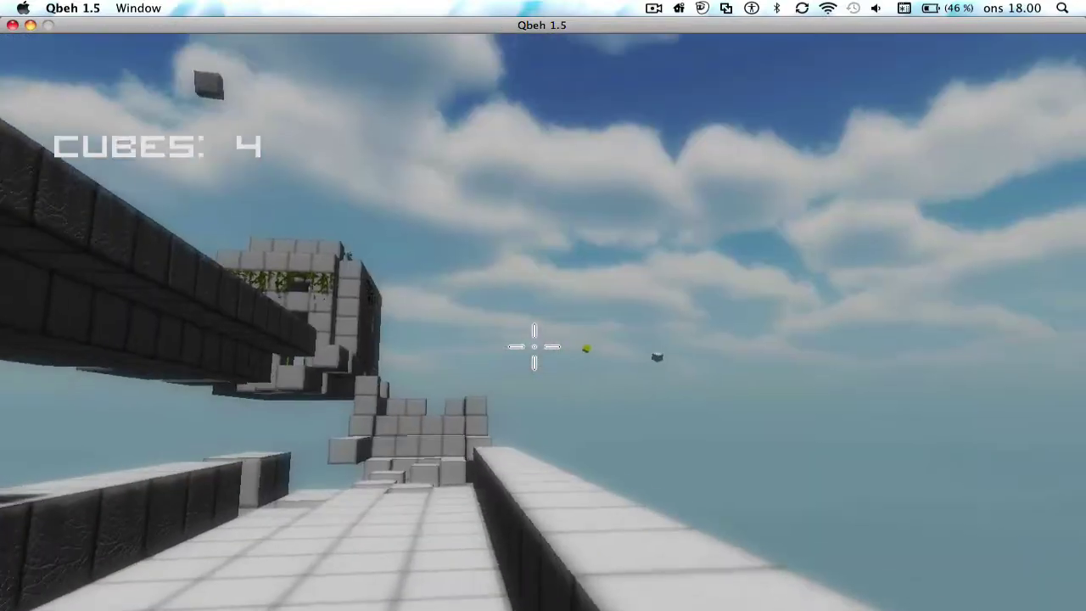
key("w")
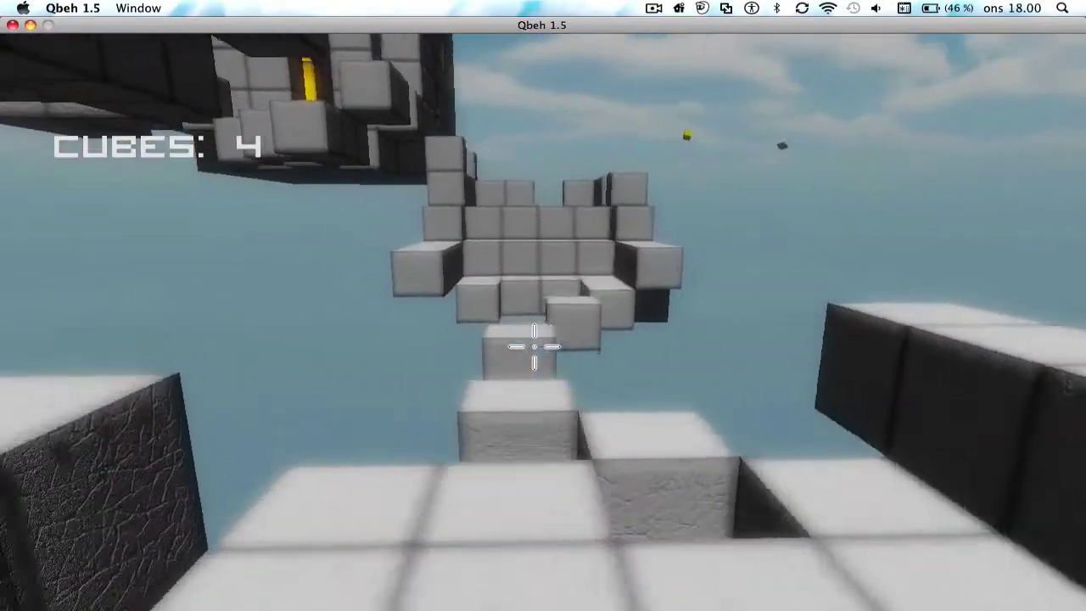
key("w")
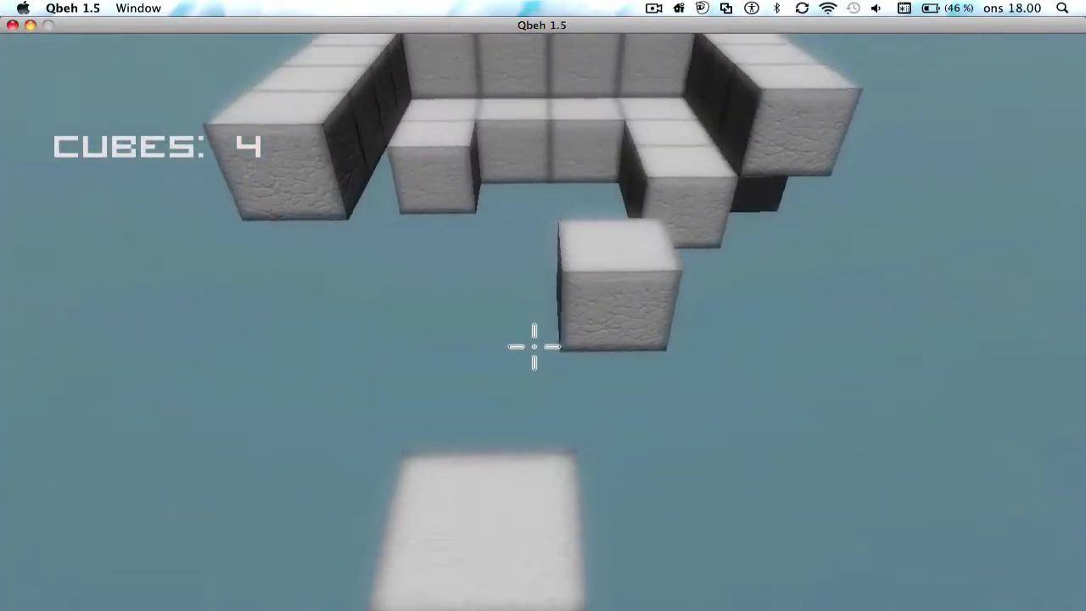
key("w")
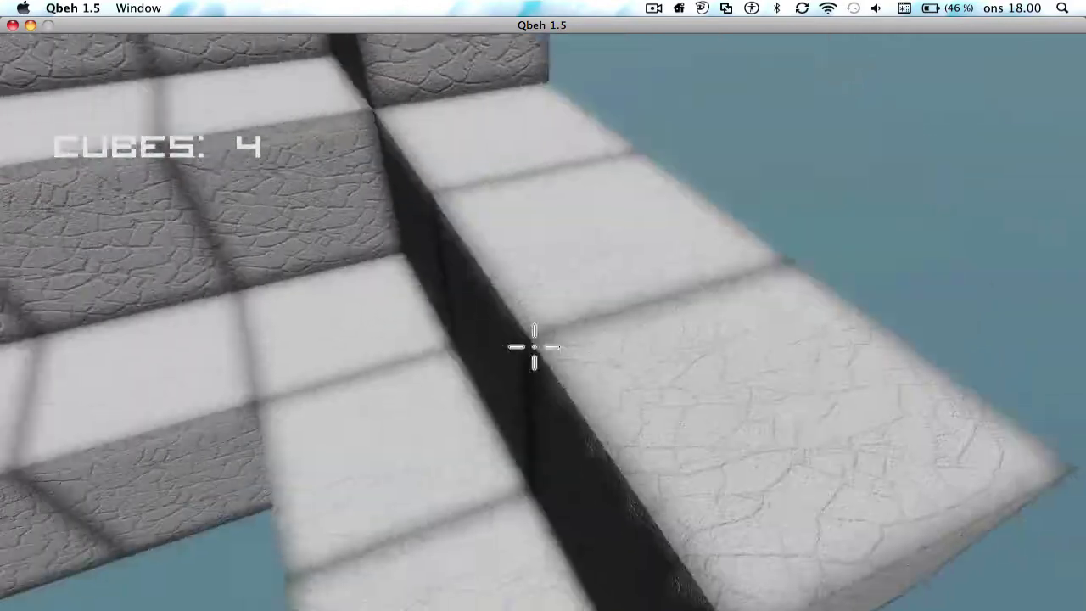
key("w")
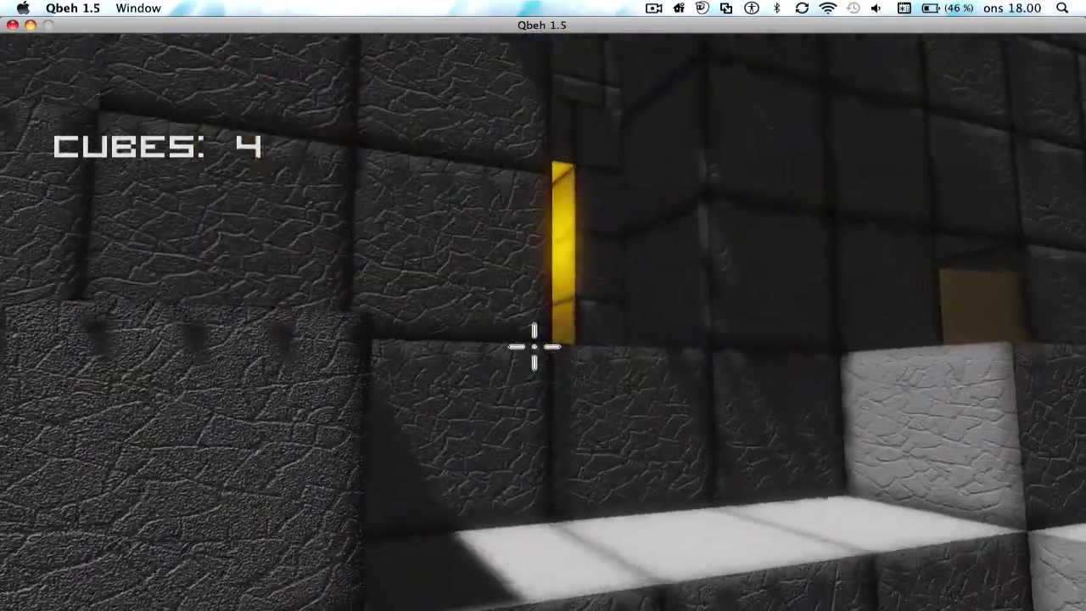
key("w")
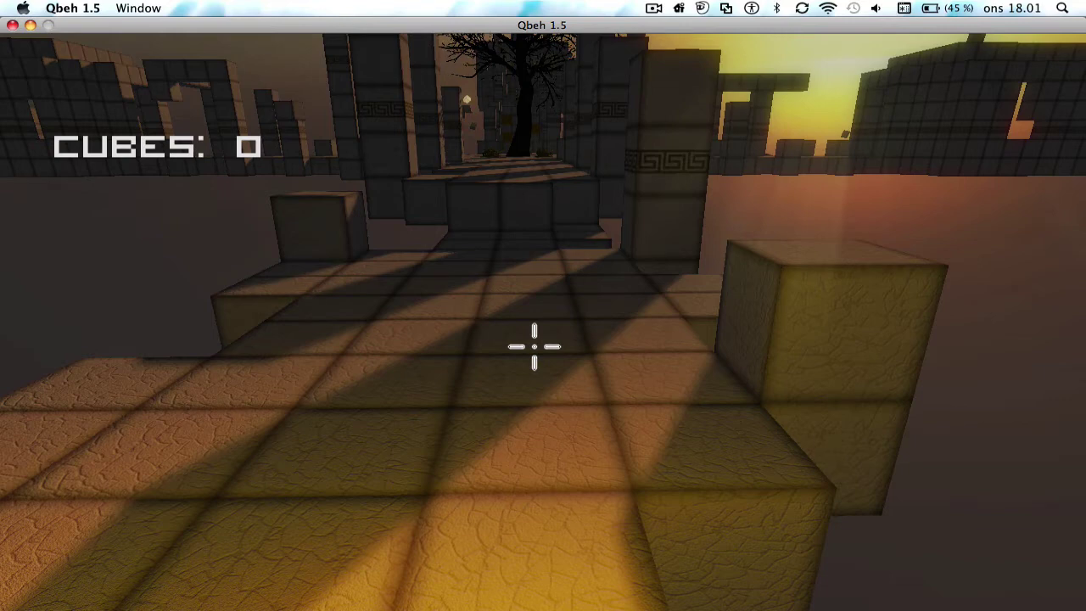
Step: Walk to the sunset temple platform's edge, facing open sky and the distant floating cube building
key("w")
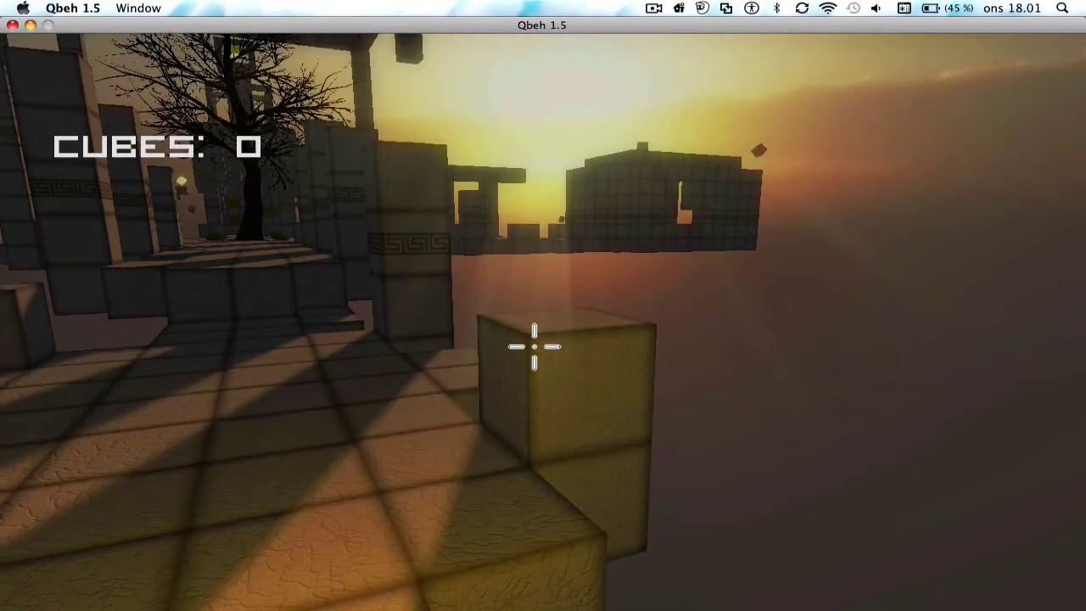